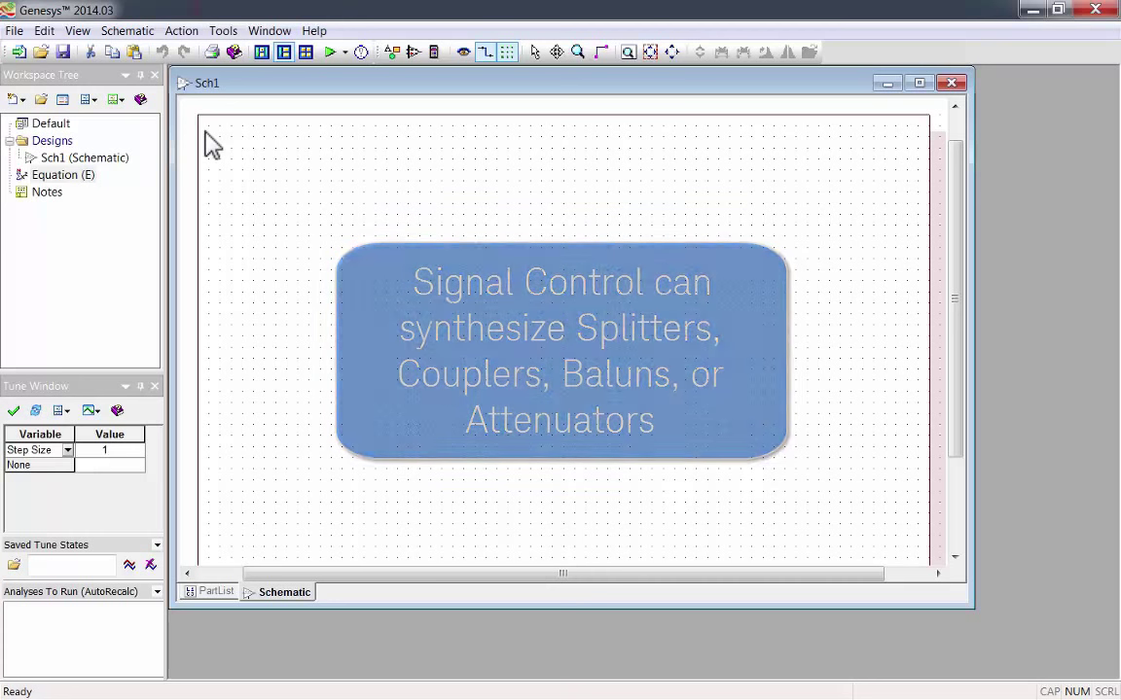
Start a new Signal Control synthesis design named Control1, initialized with factory default values
click(18, 52)
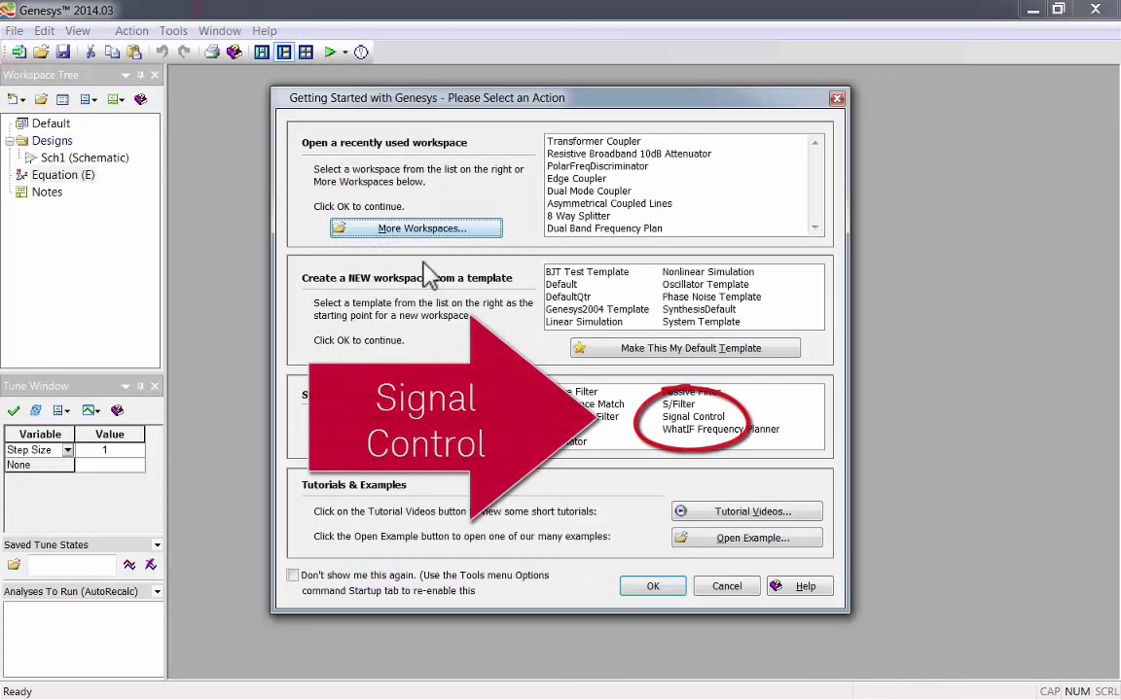
click(694, 416)
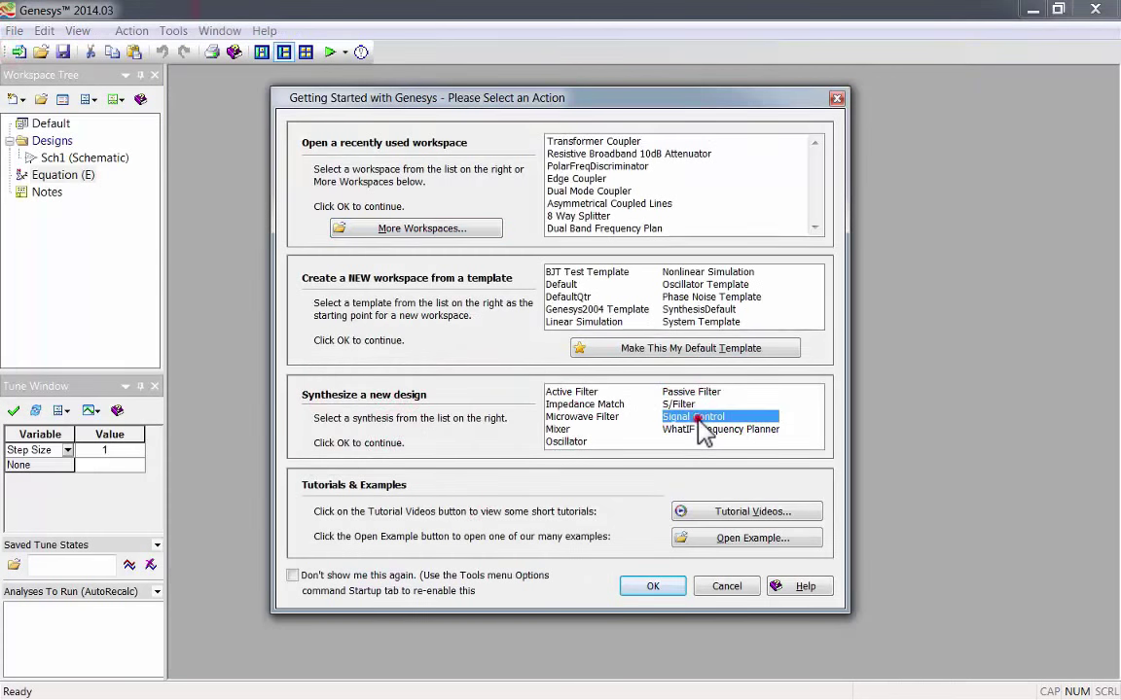
click(653, 586)
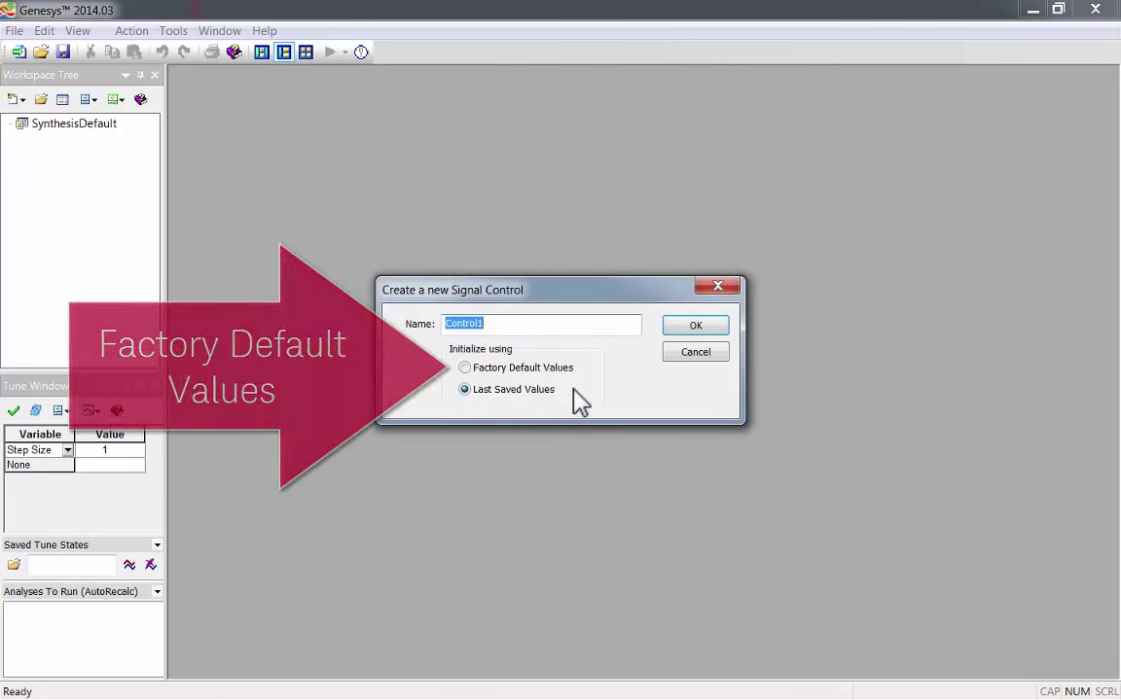
click(562, 367)
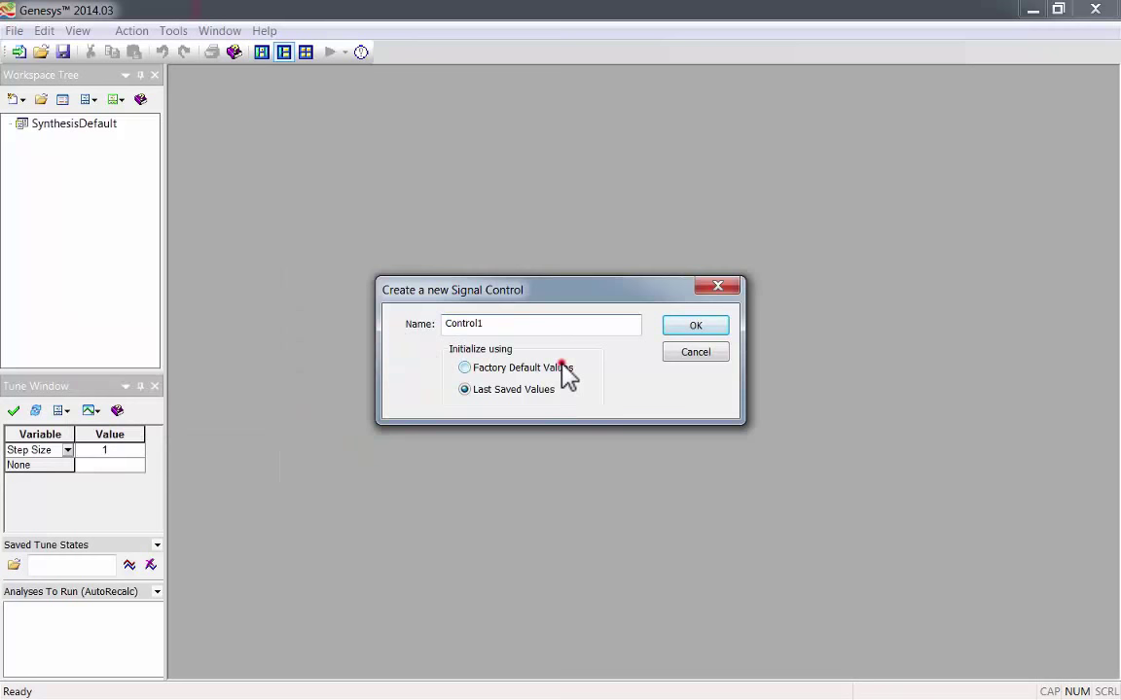
click(696, 328)
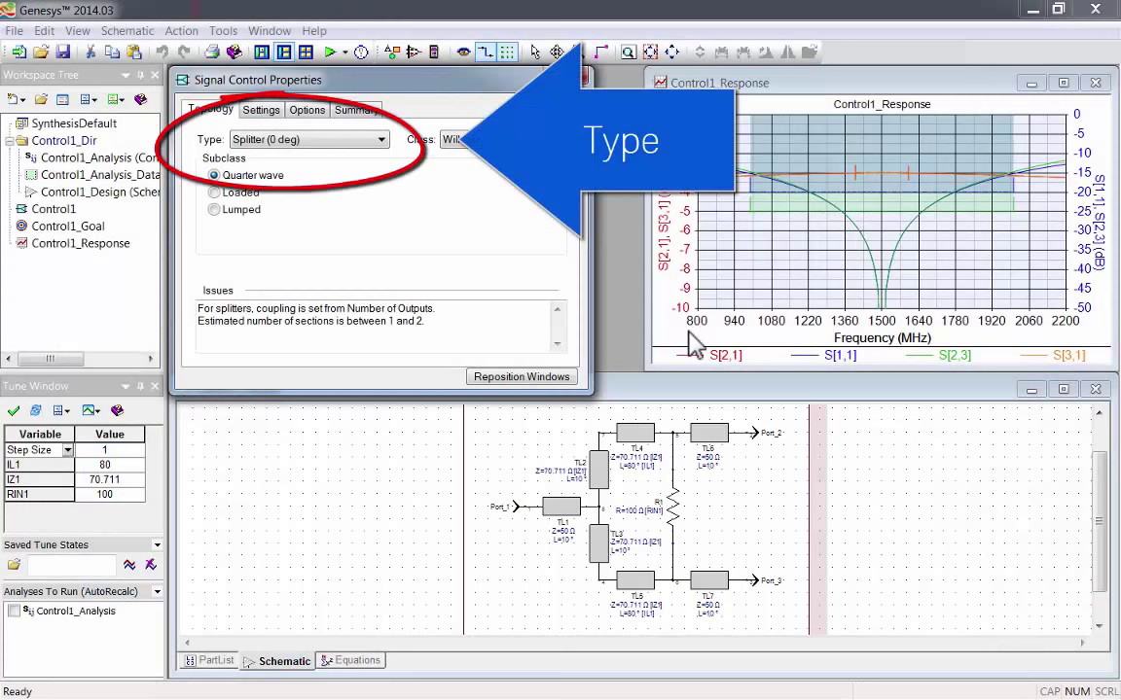
Browse the available types and classes, and try the Loaded and Lumped subclasses of the 0-degree Wilkinson splitter
click(382, 139)
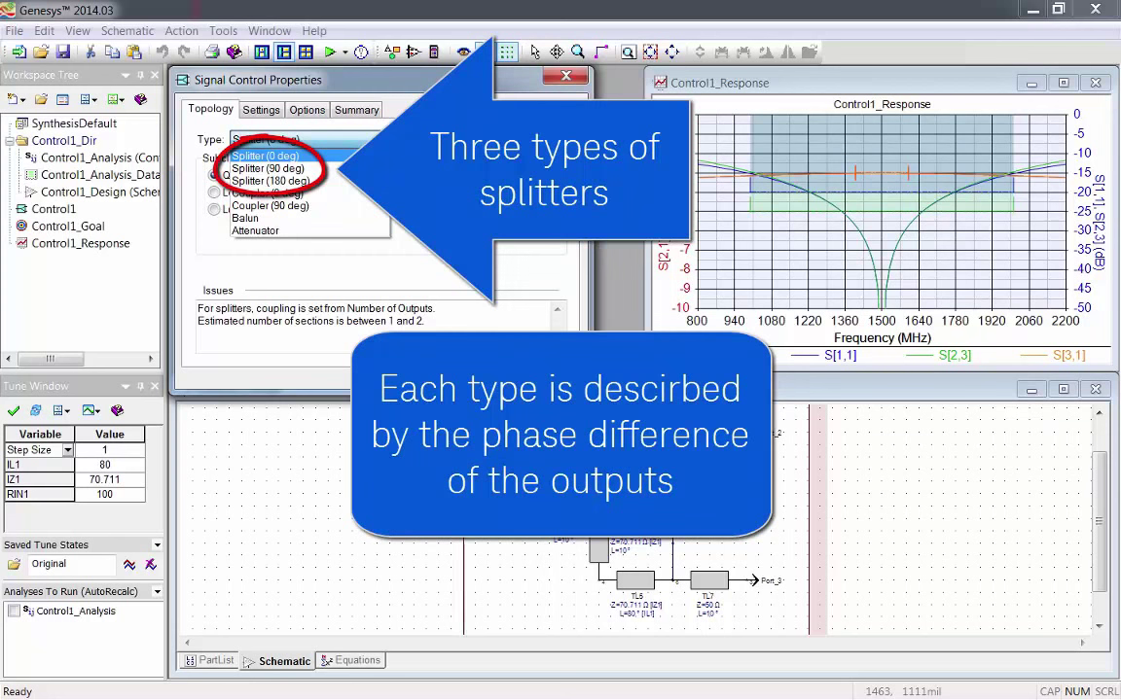
click(381, 139)
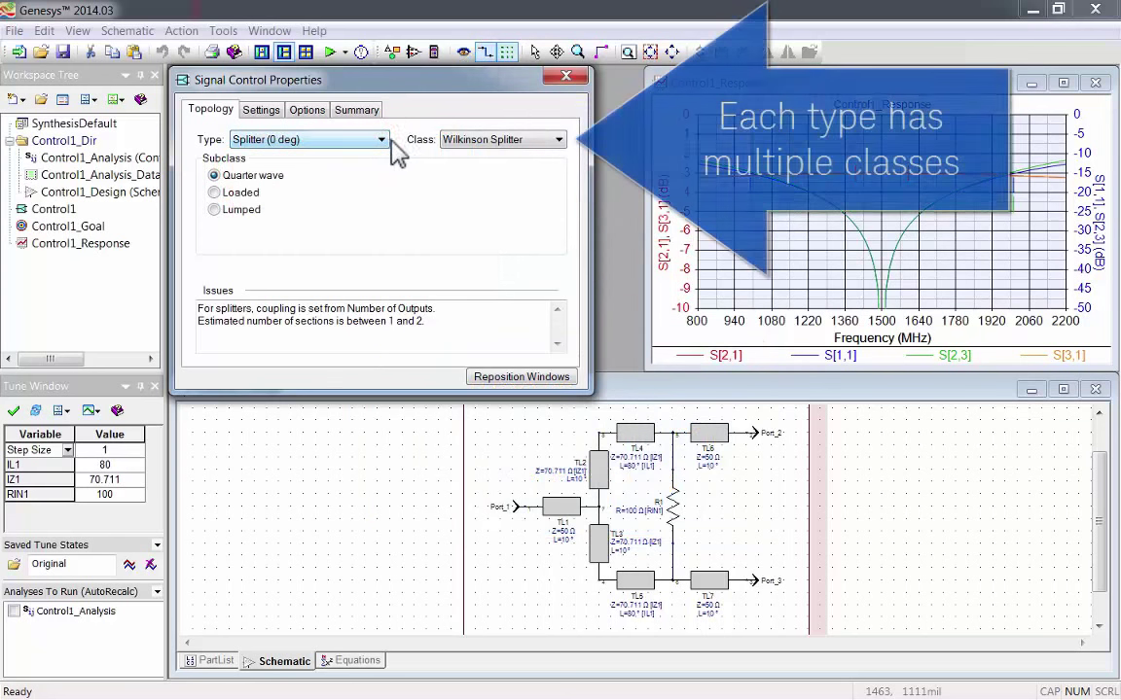
click(560, 140)
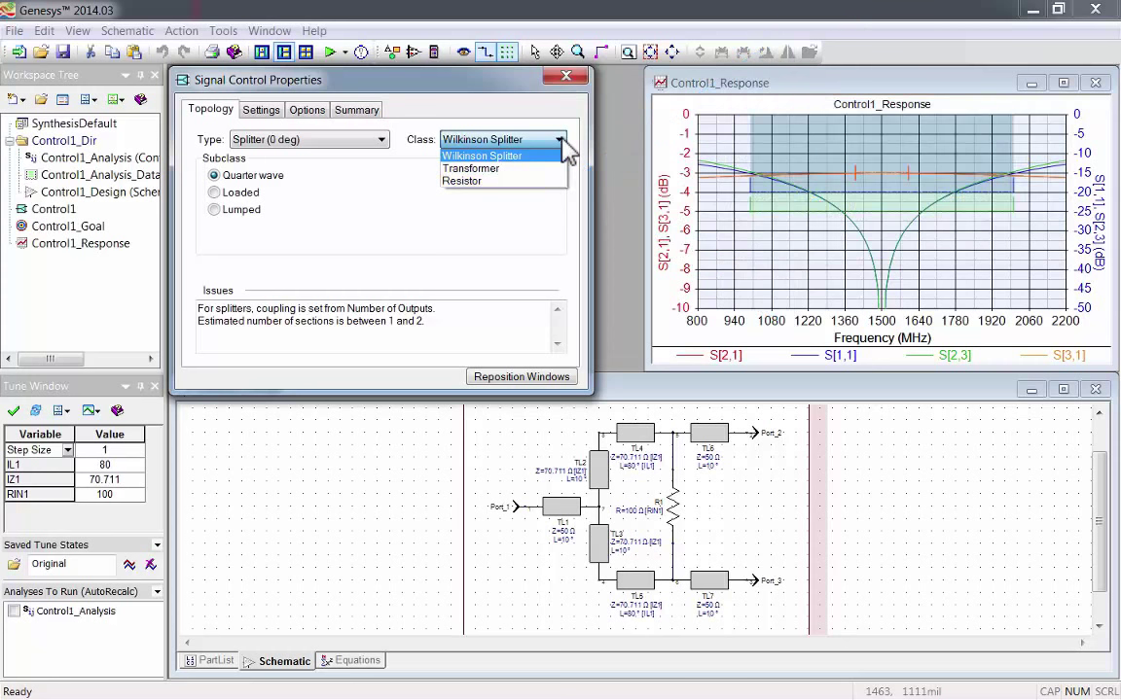
click(561, 139)
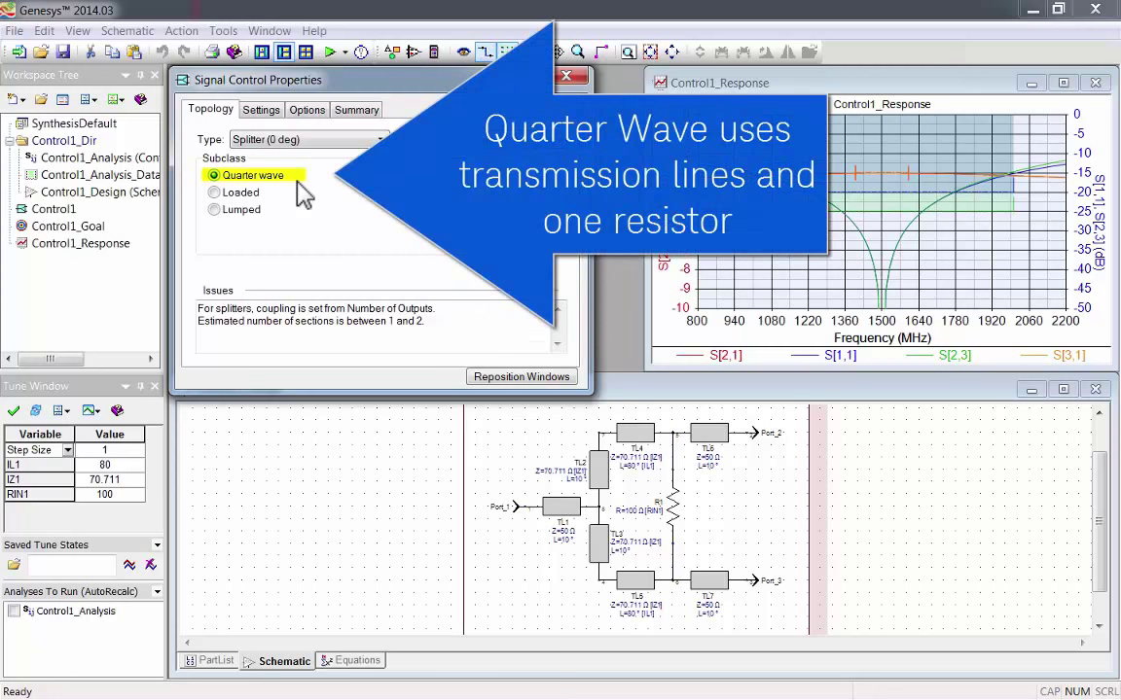
click(241, 198)
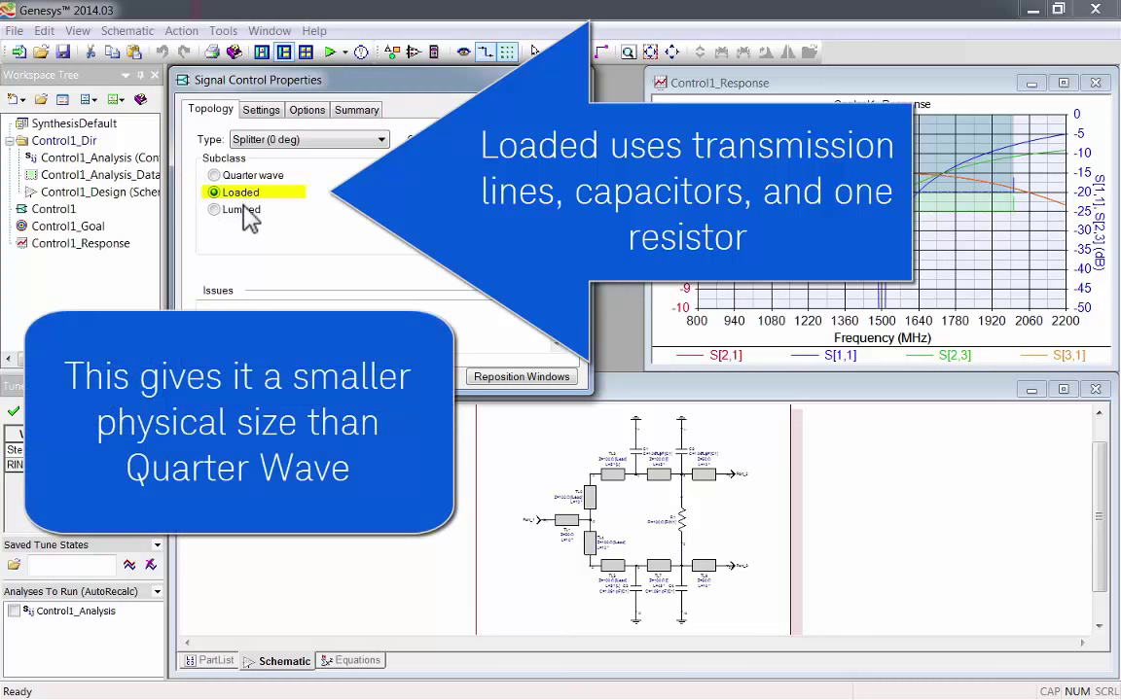
click(245, 212)
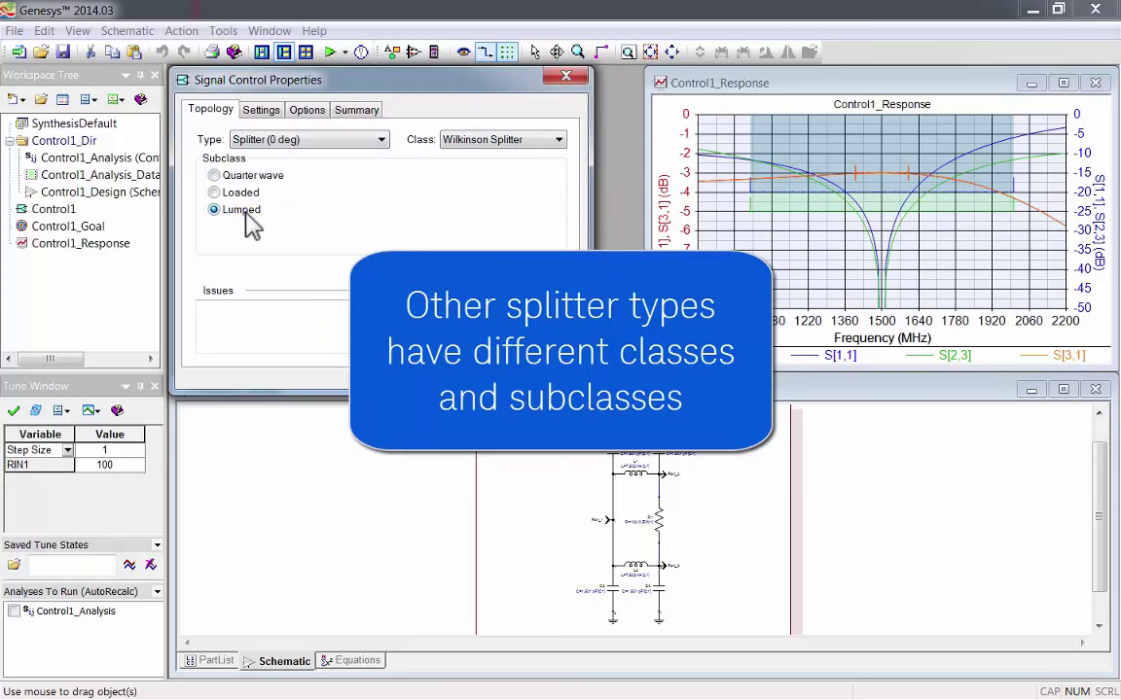
Change the topology to a Splitter (90 deg) with the Lange Coupler class
click(347, 143)
click(350, 168)
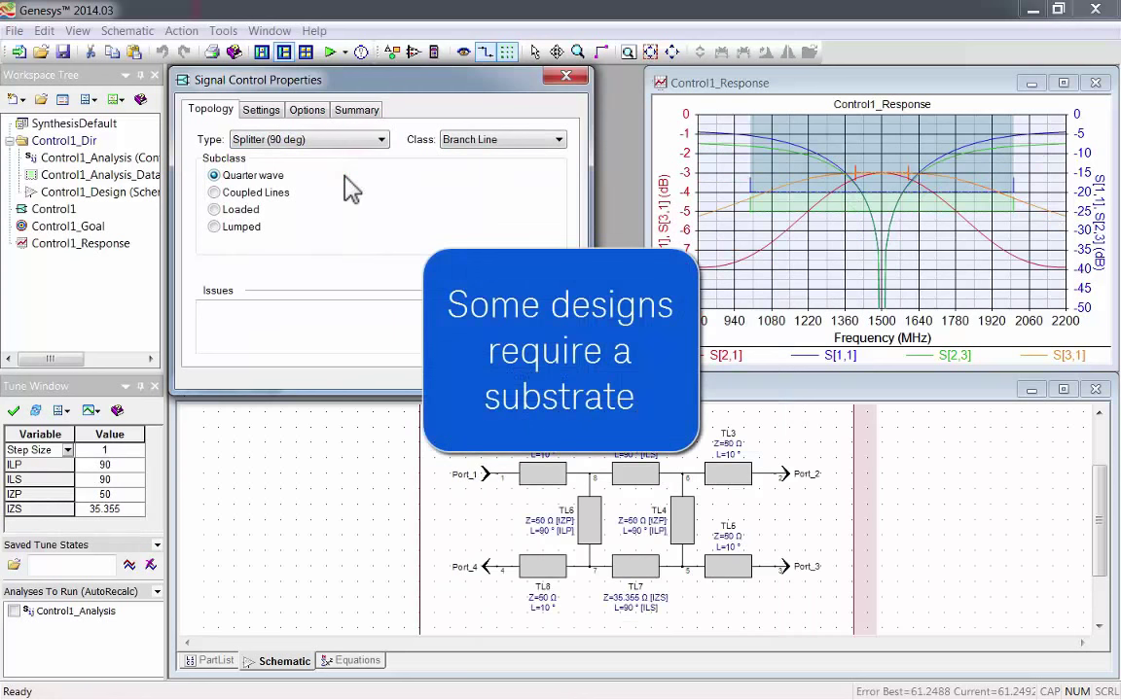
click(477, 141)
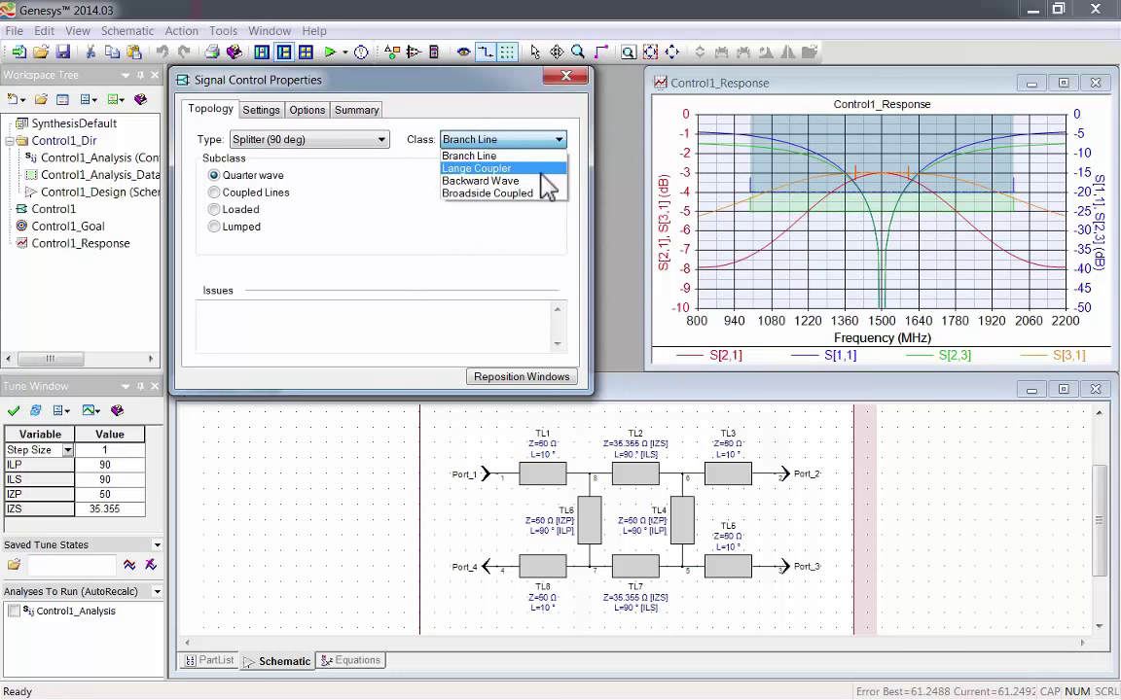
click(541, 173)
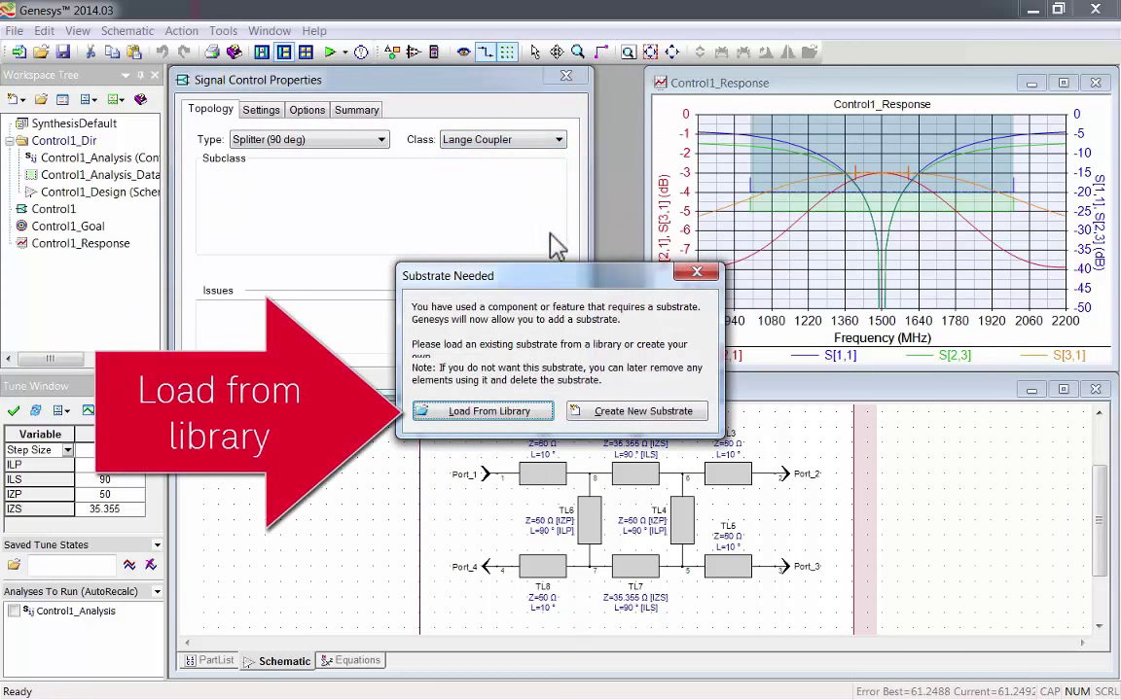
Load the Rogers RO3003 1/2 oz ED 30 mil substrate from the Eagleware library for the Lange coupler
click(539, 416)
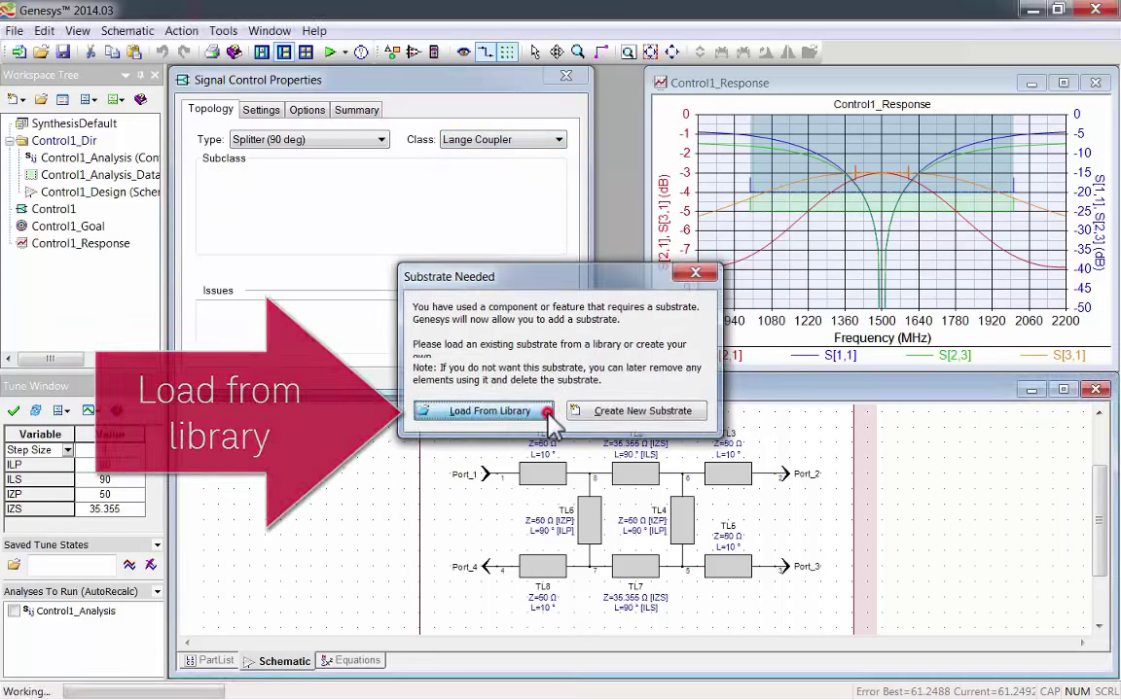
drag(780, 243, 776, 276)
click(780, 225)
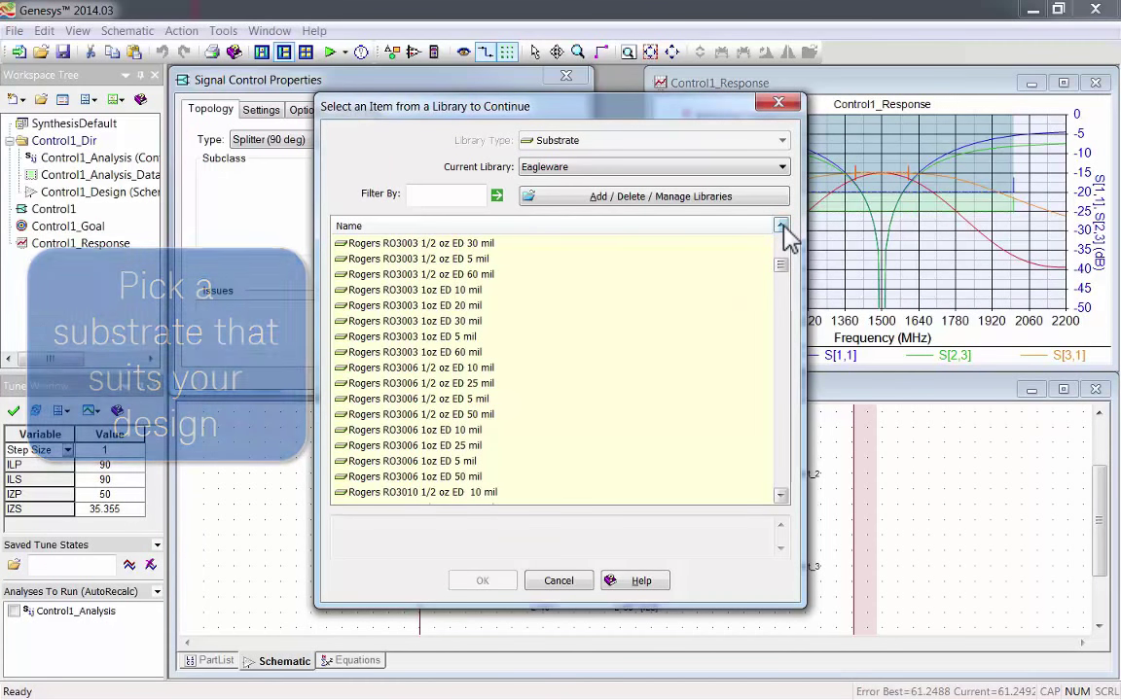
click(419, 244)
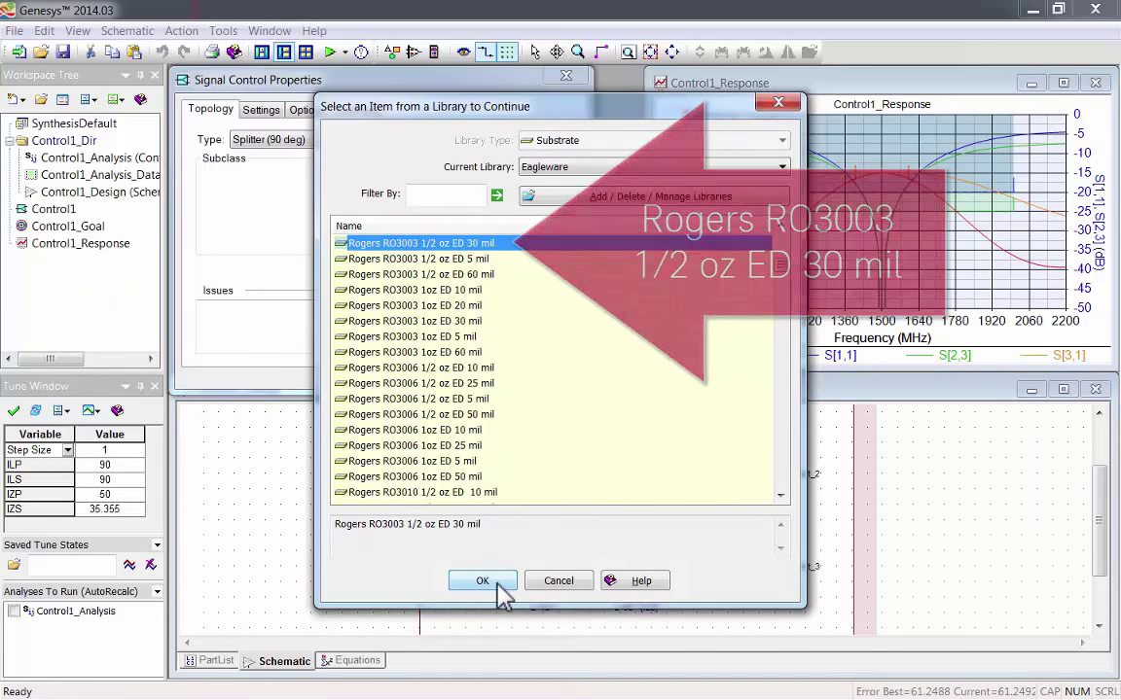
click(492, 584)
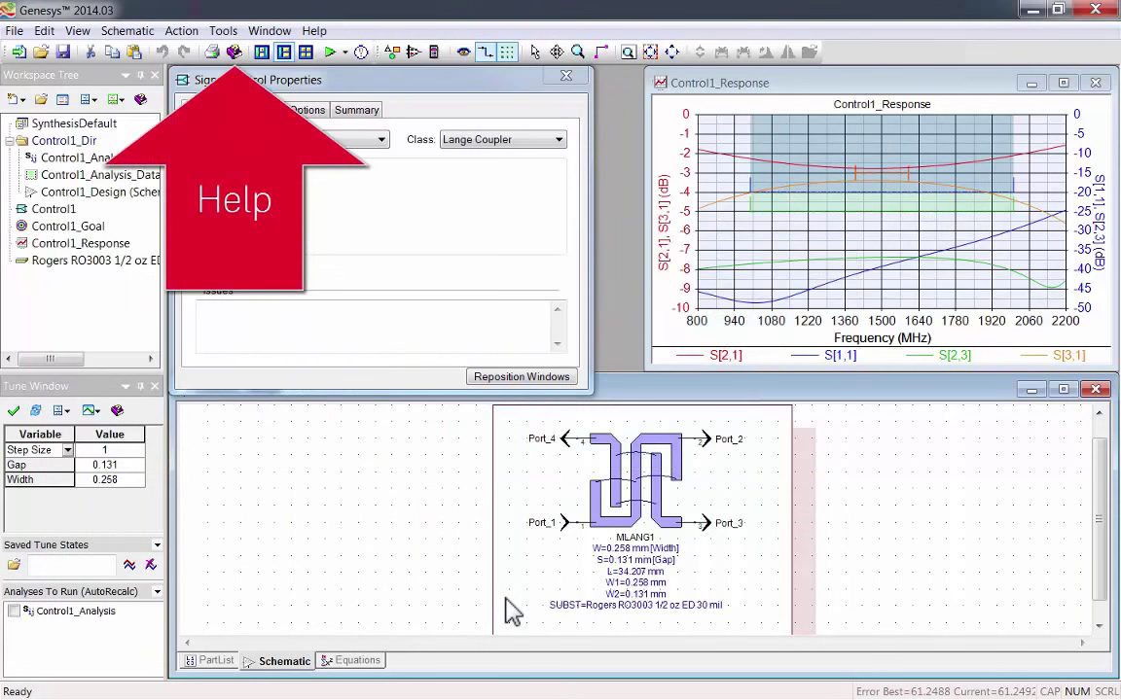
Examine the Lange coupler help topic within the Signal Control synthesis documentation and close the help
click(234, 52)
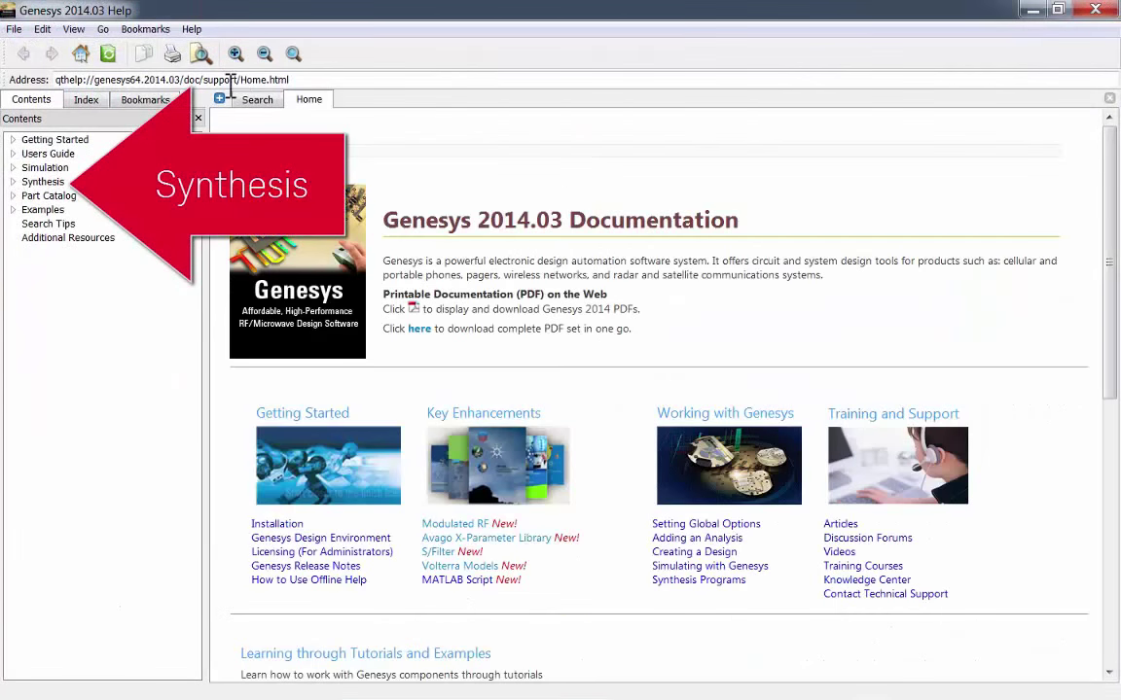
click(136, 186)
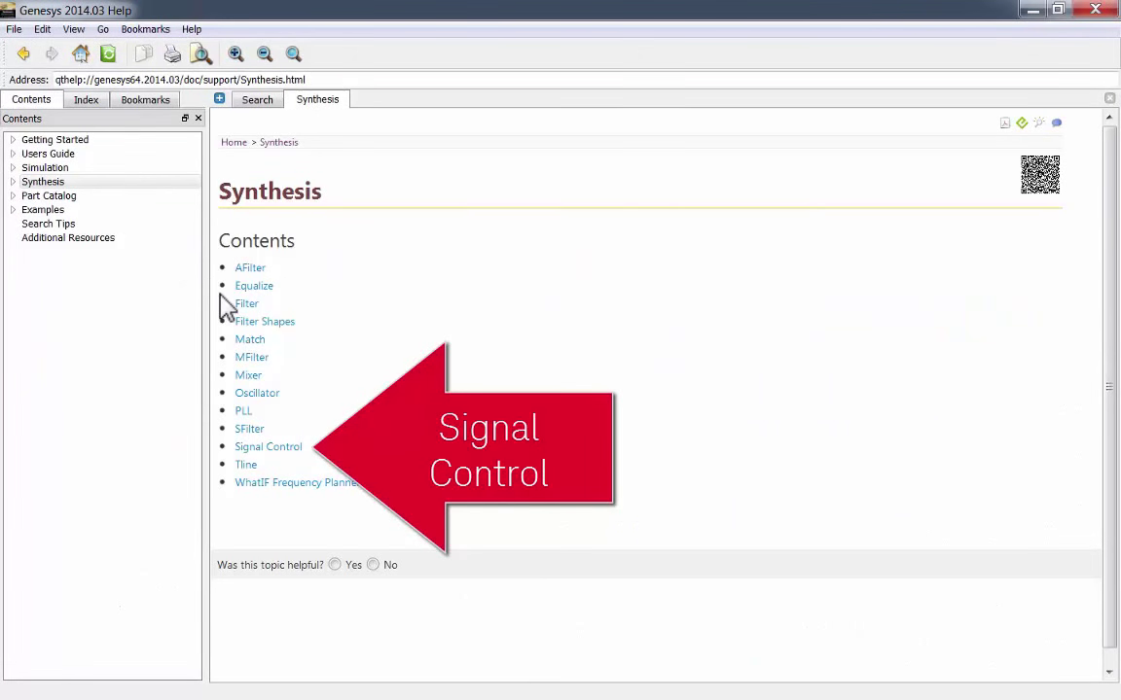
click(292, 449)
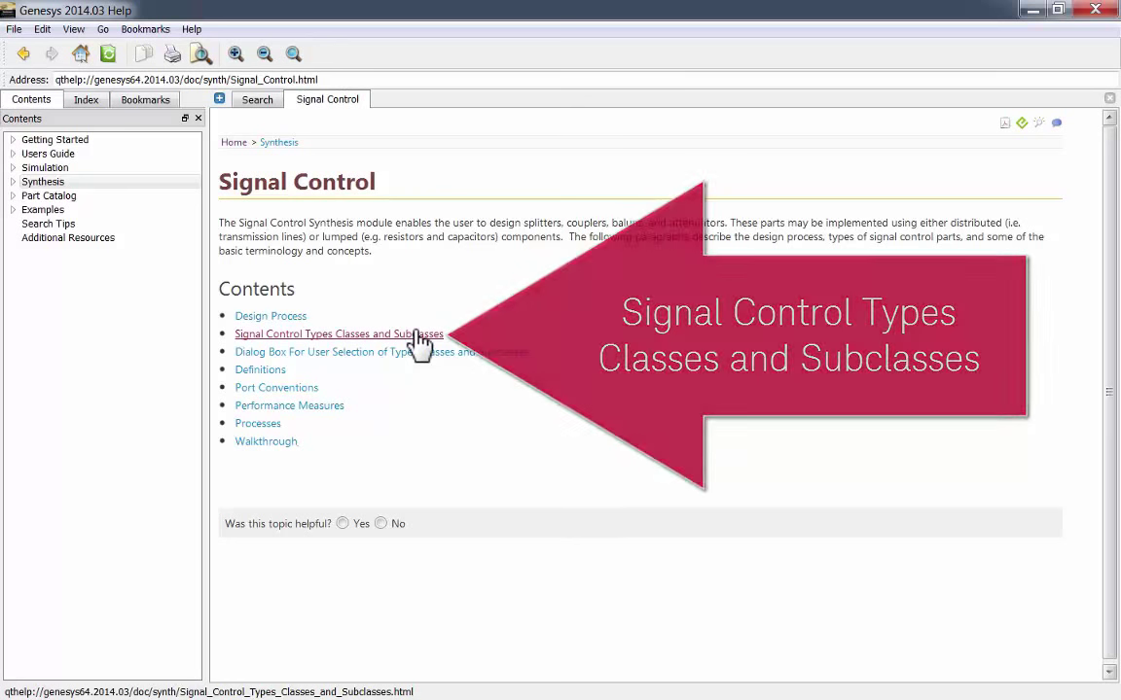
click(416, 335)
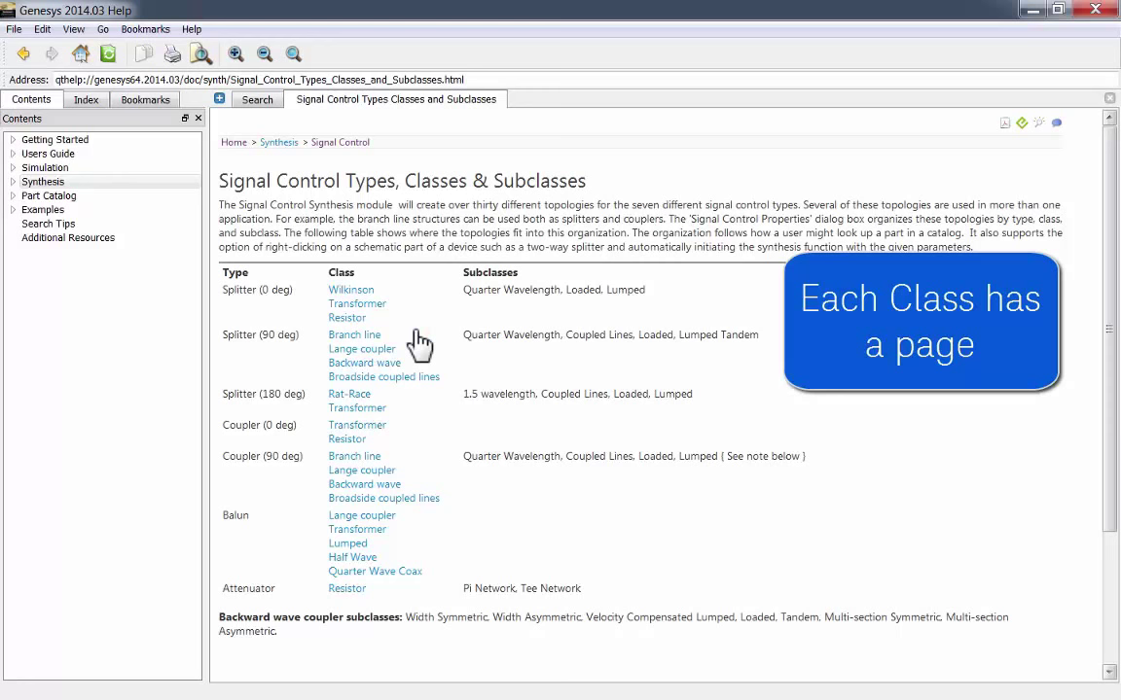
click(384, 348)
scroll(397, 360, down, 1)
scroll(638, 365, down, 15)
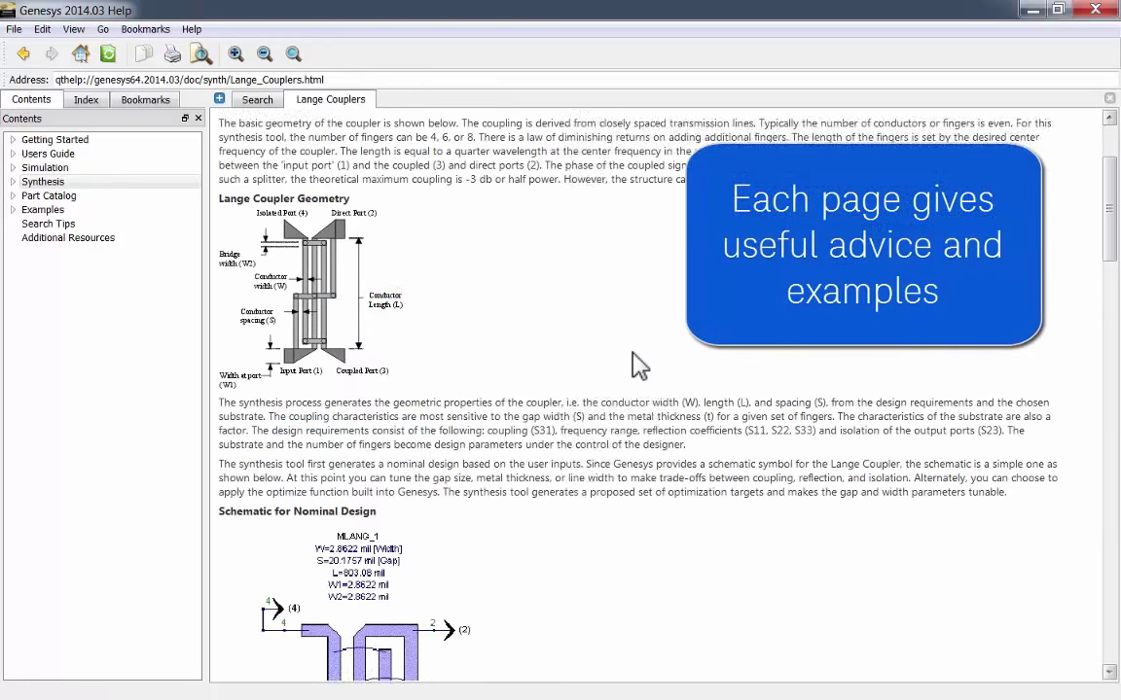
scroll(638, 365, down, 15)
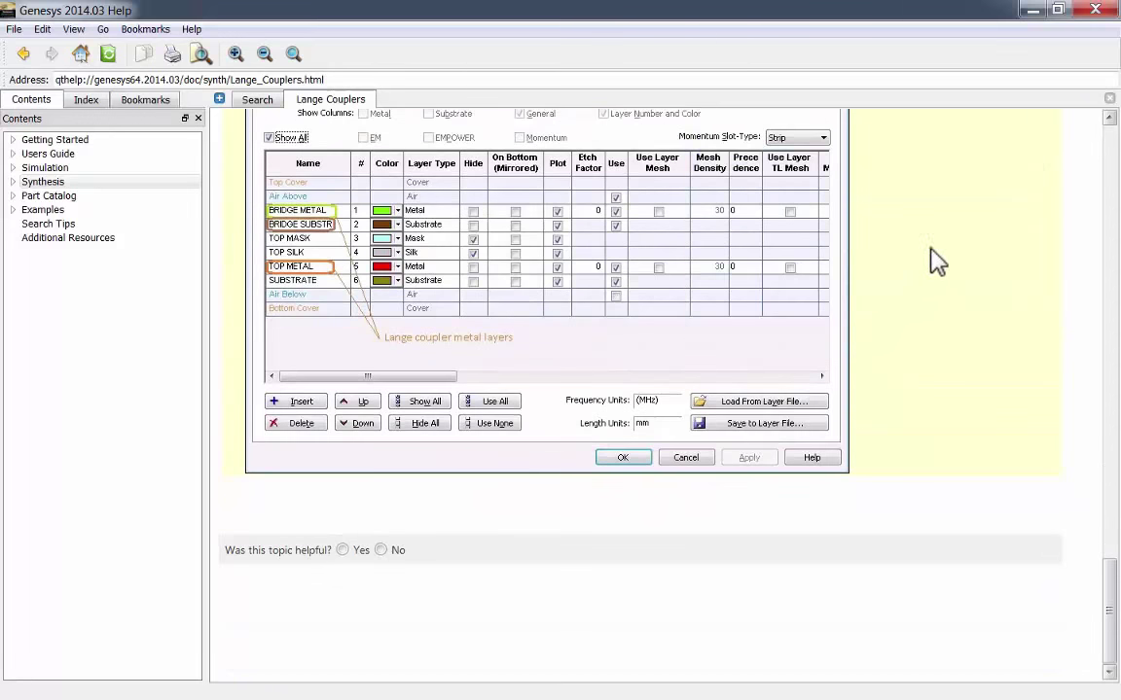
click(1095, 10)
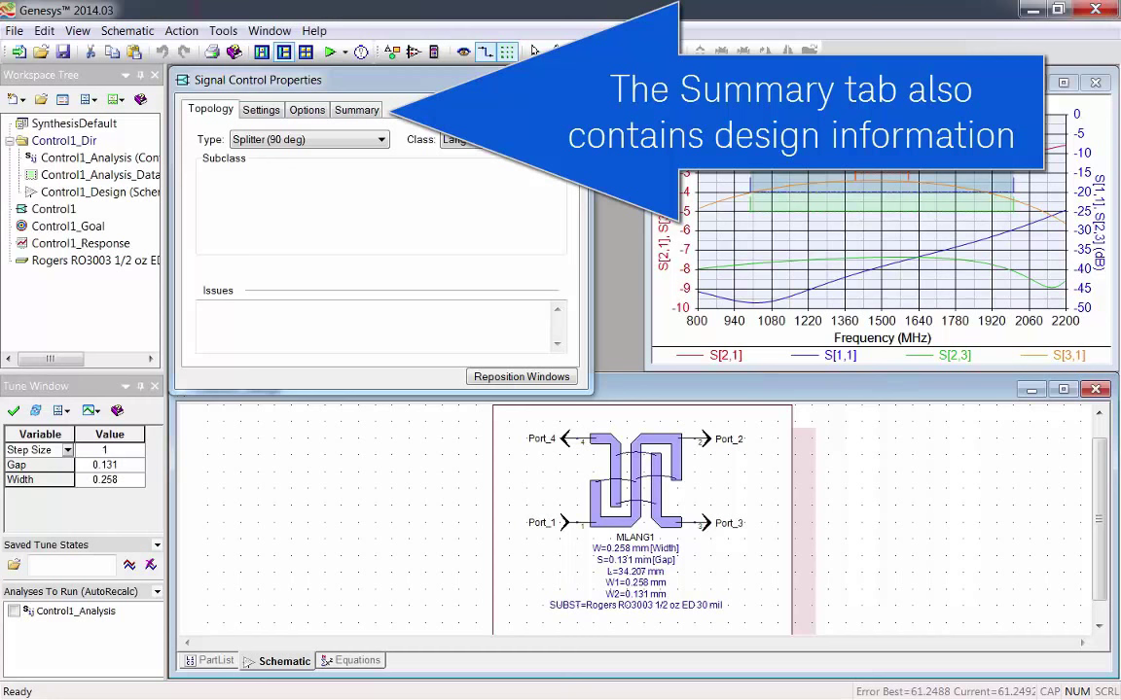
Read the design hints in the summary of the Lange coupler design
click(374, 112)
click(481, 214)
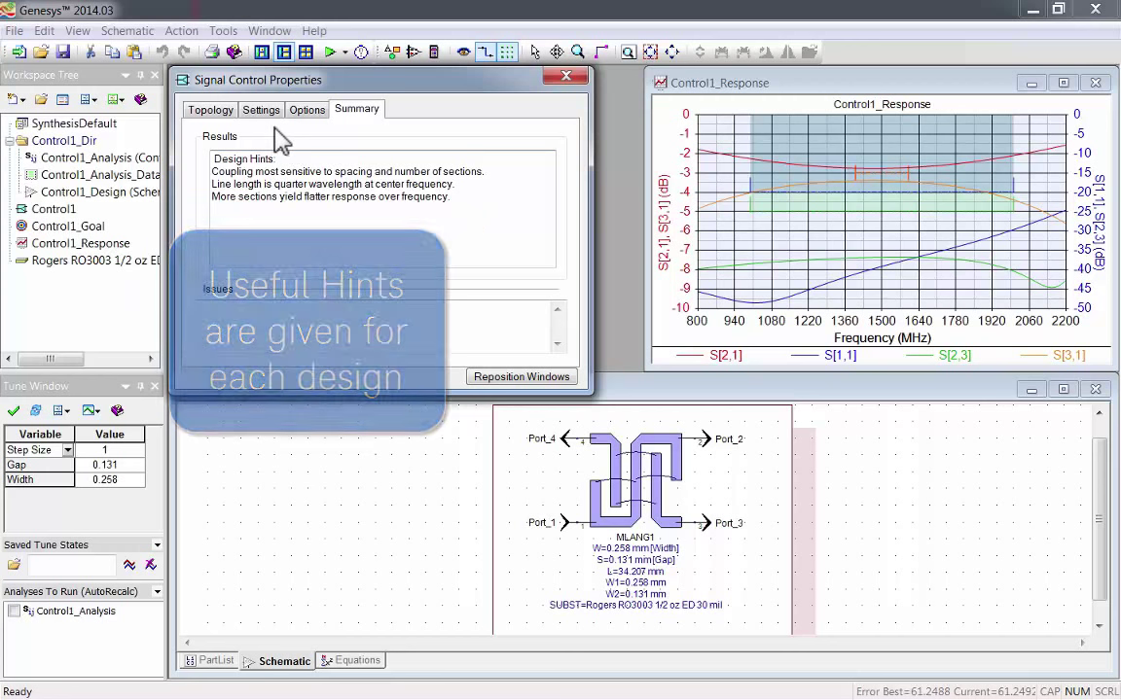
Set the topology type back to Splitter (0 deg)
click(225, 111)
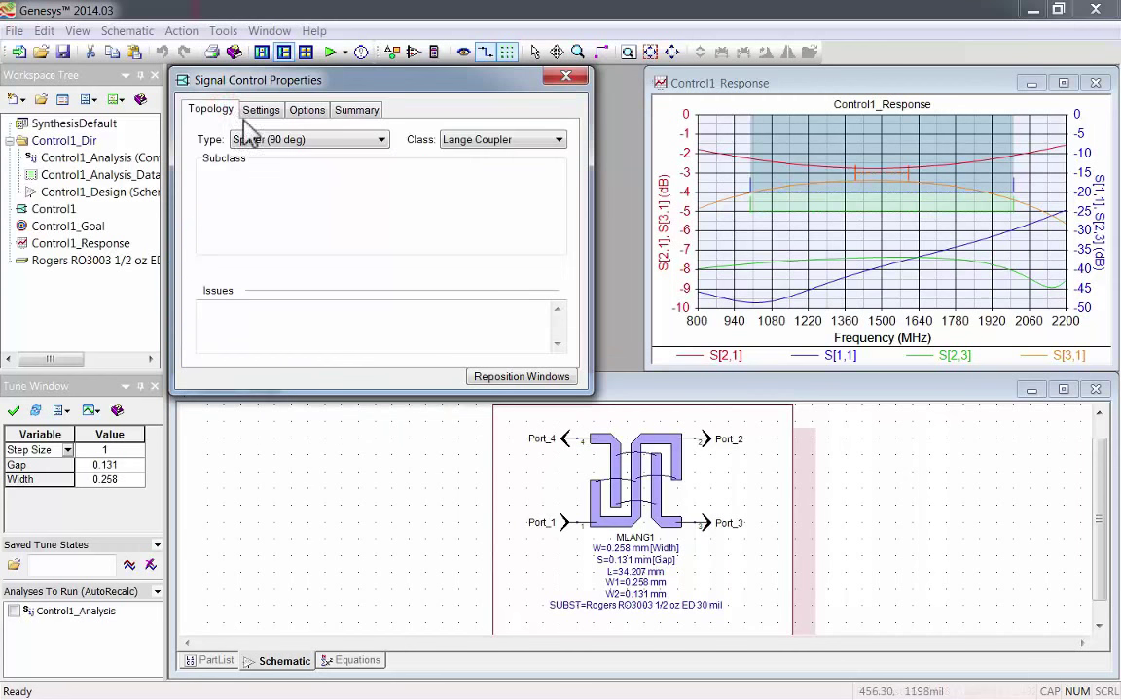
click(336, 139)
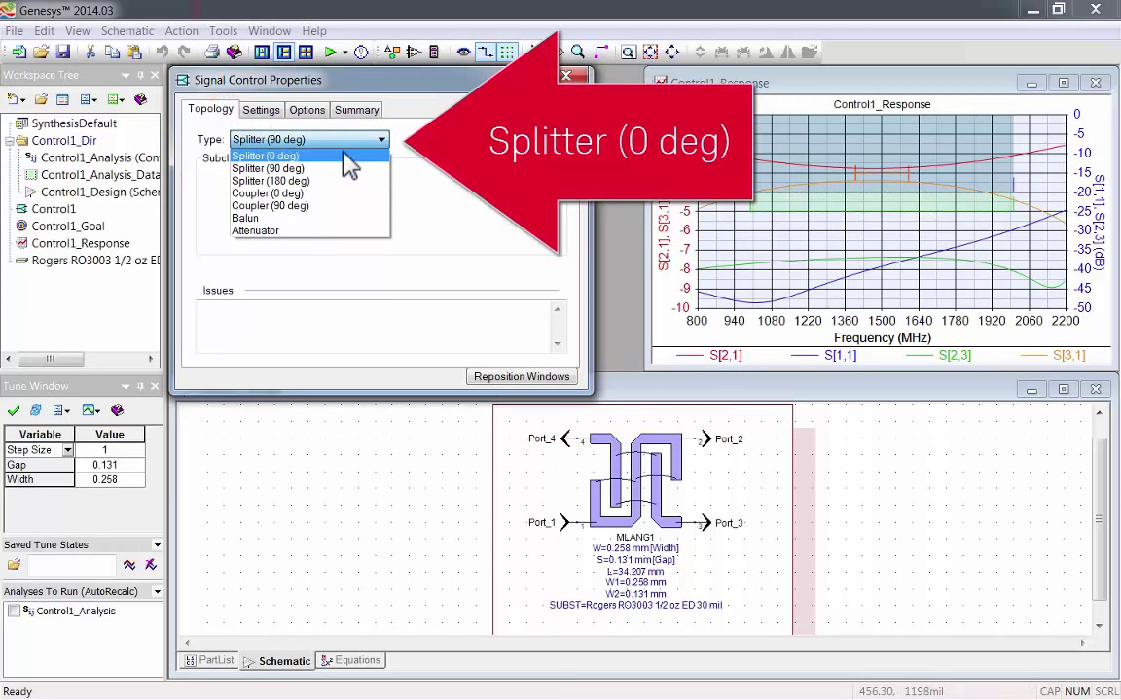
click(344, 155)
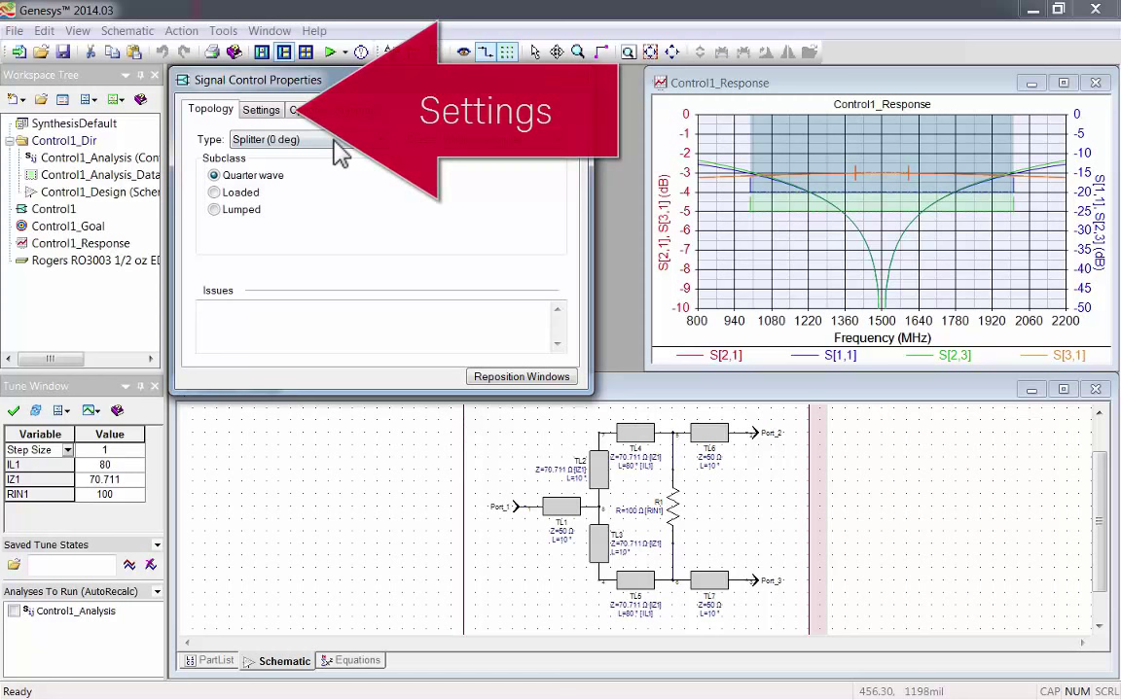
Raise the splitter's number of outputs step by step to 5, and return it to 2
click(261, 110)
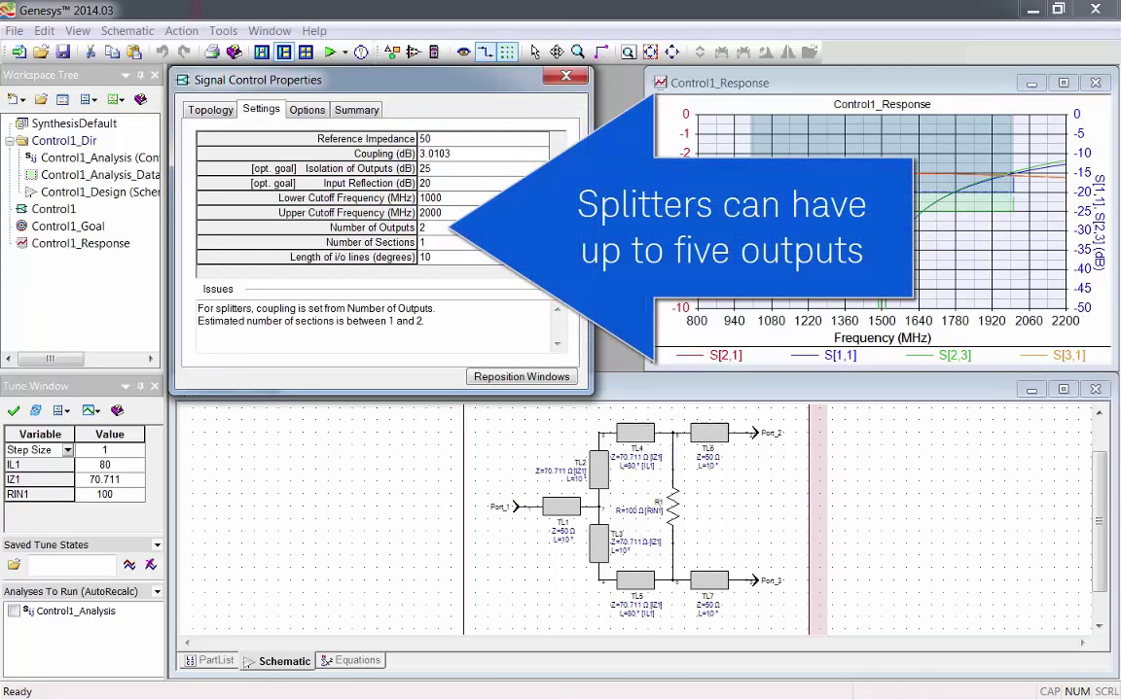
click(542, 225)
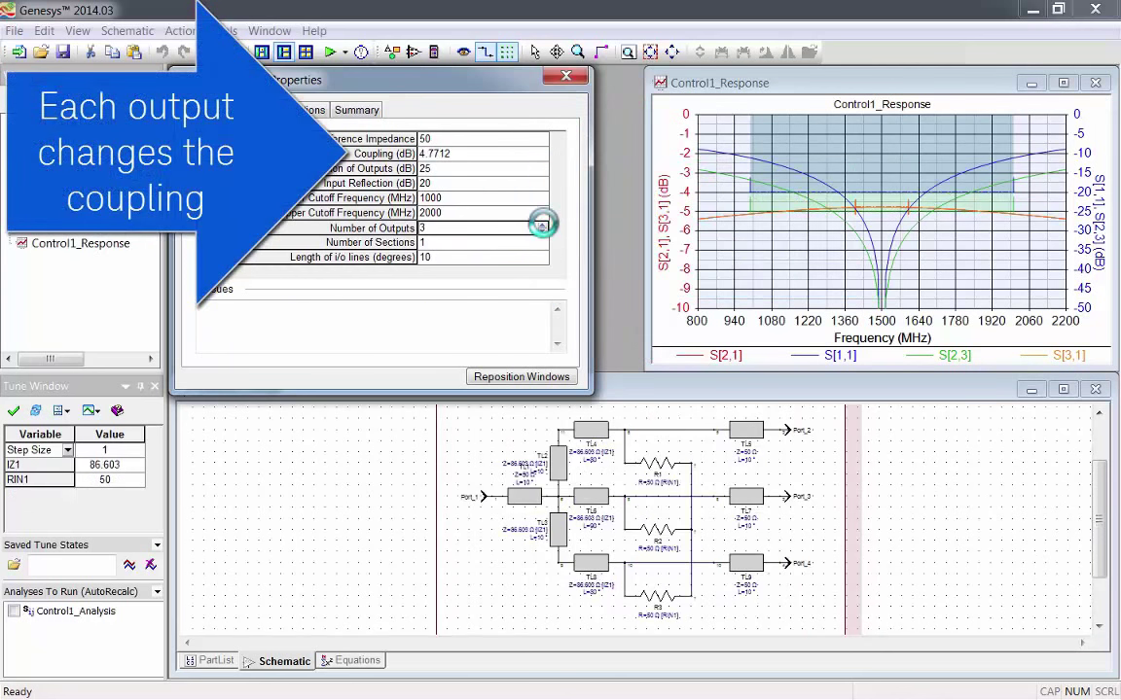
click(542, 224)
click(542, 224)
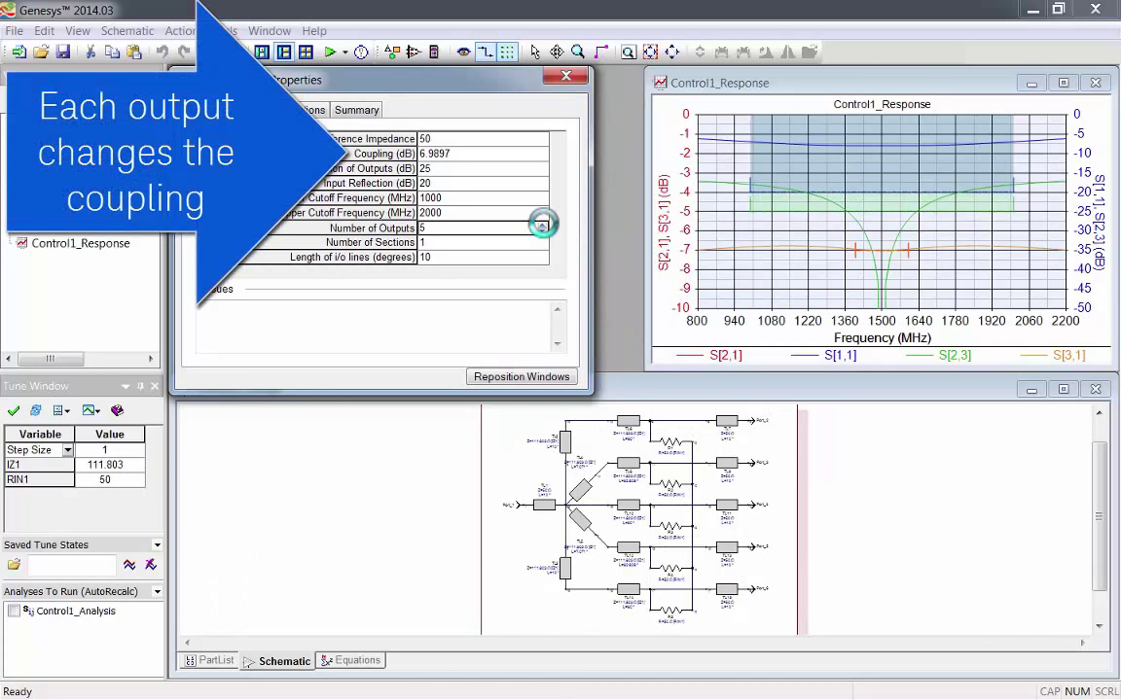
click(543, 230)
click(543, 231)
click(542, 231)
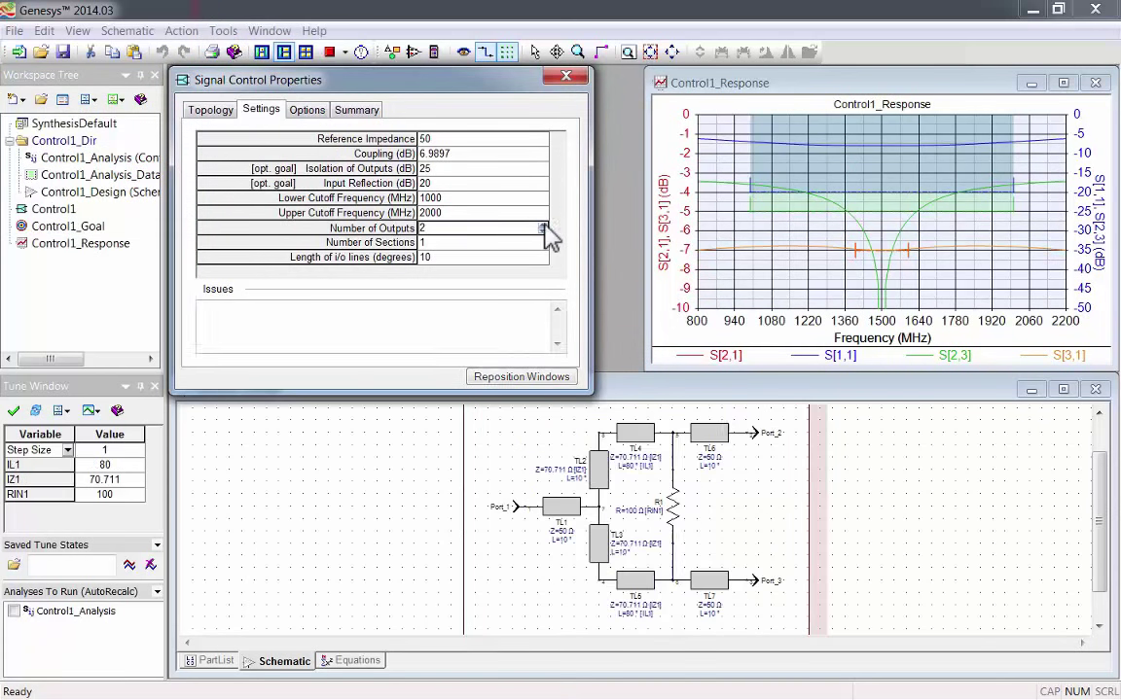
Increase the splitter's number of sections to 7
click(541, 238)
click(541, 238)
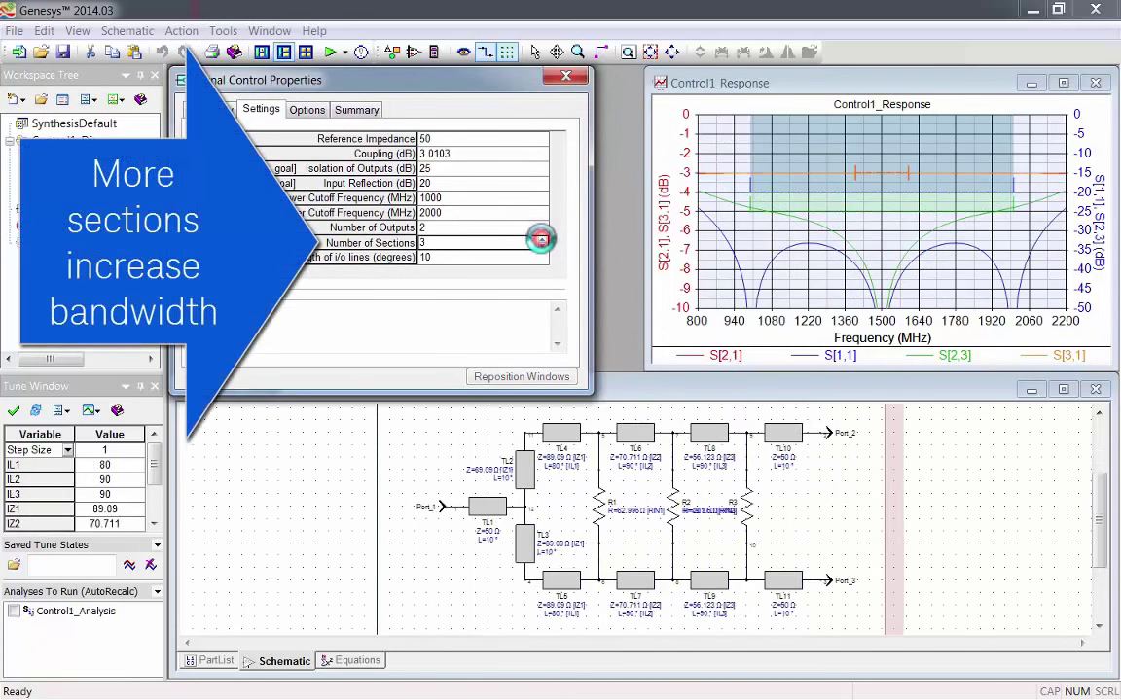
click(542, 239)
click(541, 238)
click(542, 238)
click(541, 238)
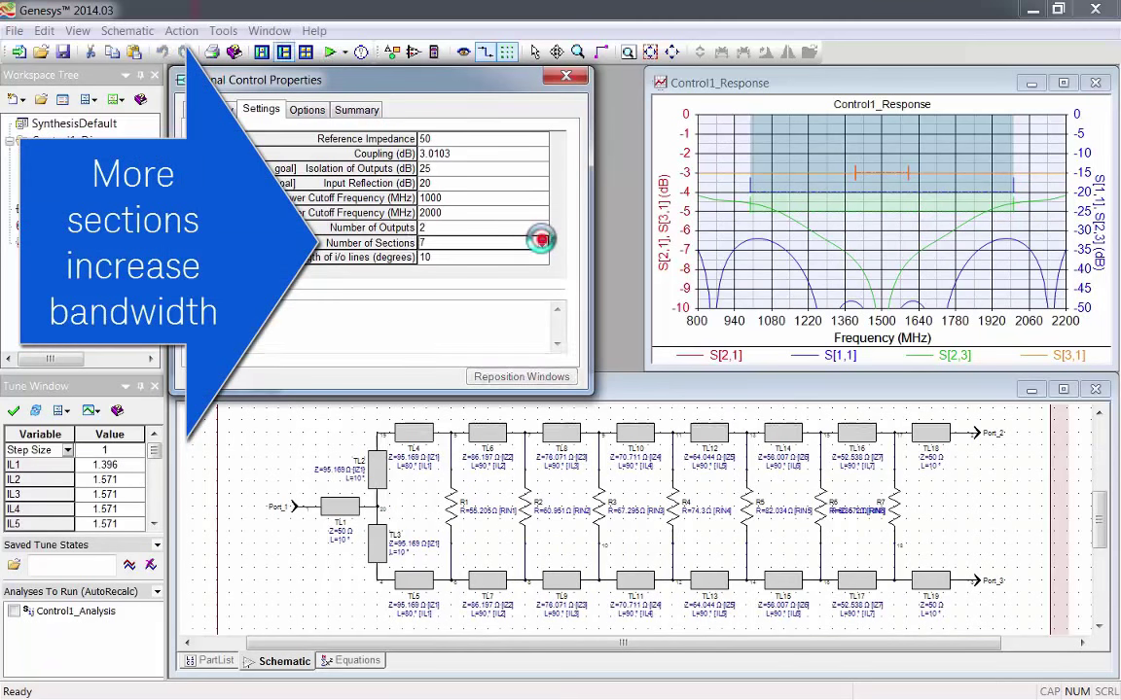
Raise the splitter's number of sections to 10, and set it back to 1
click(542, 238)
click(542, 238)
click(542, 238)
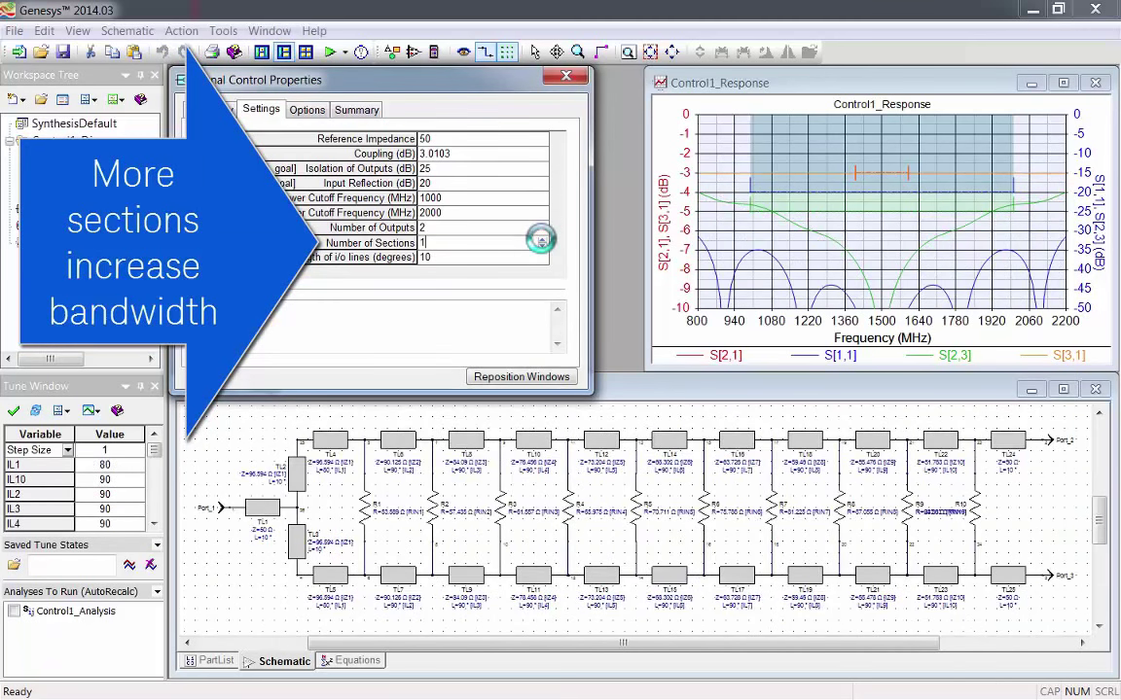
key(Return)
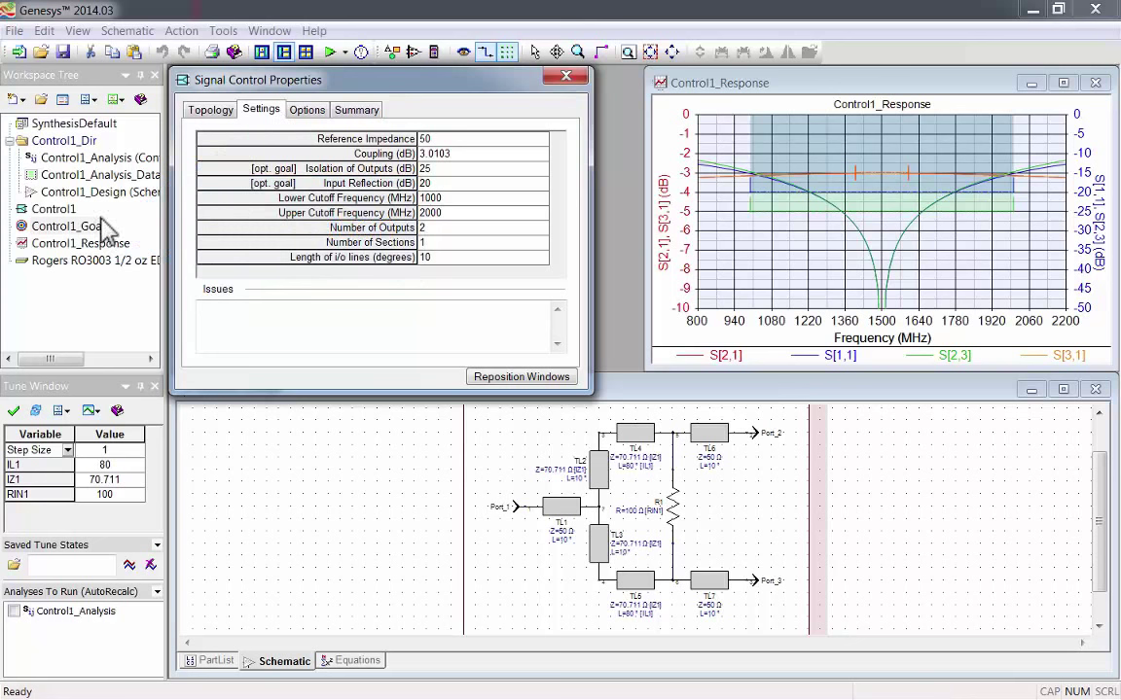
Review the measurement goals and the optimization variables of Control1_Goal, and close its properties
double_click(64, 226)
drag(384, 114, 648, 86)
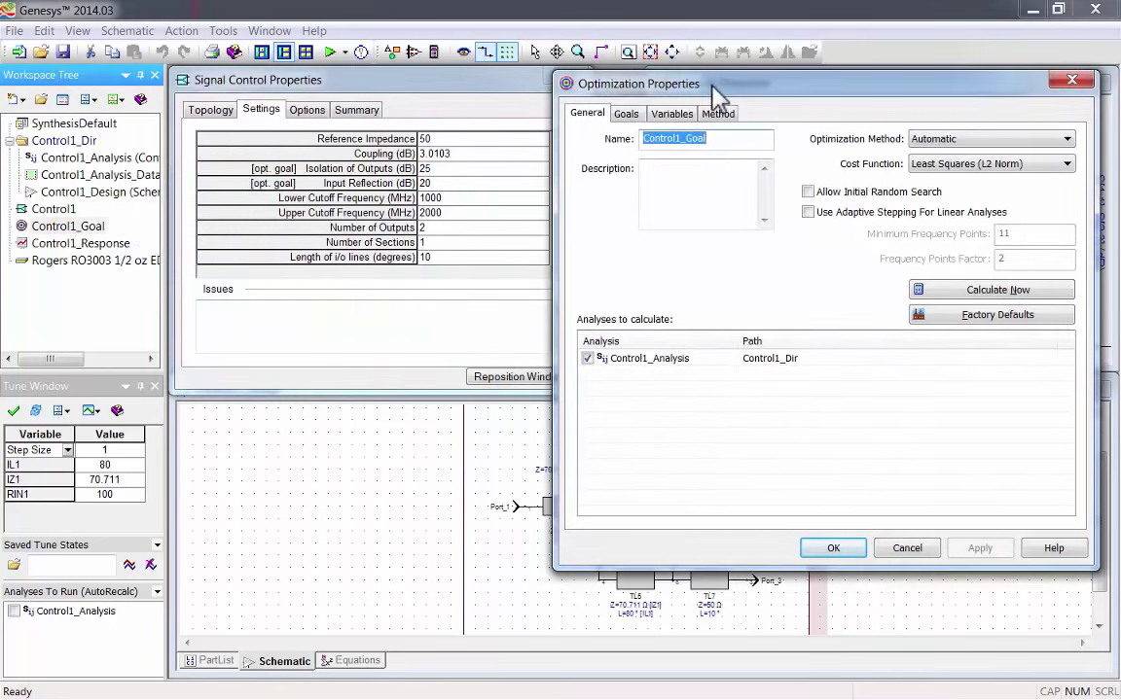
click(627, 115)
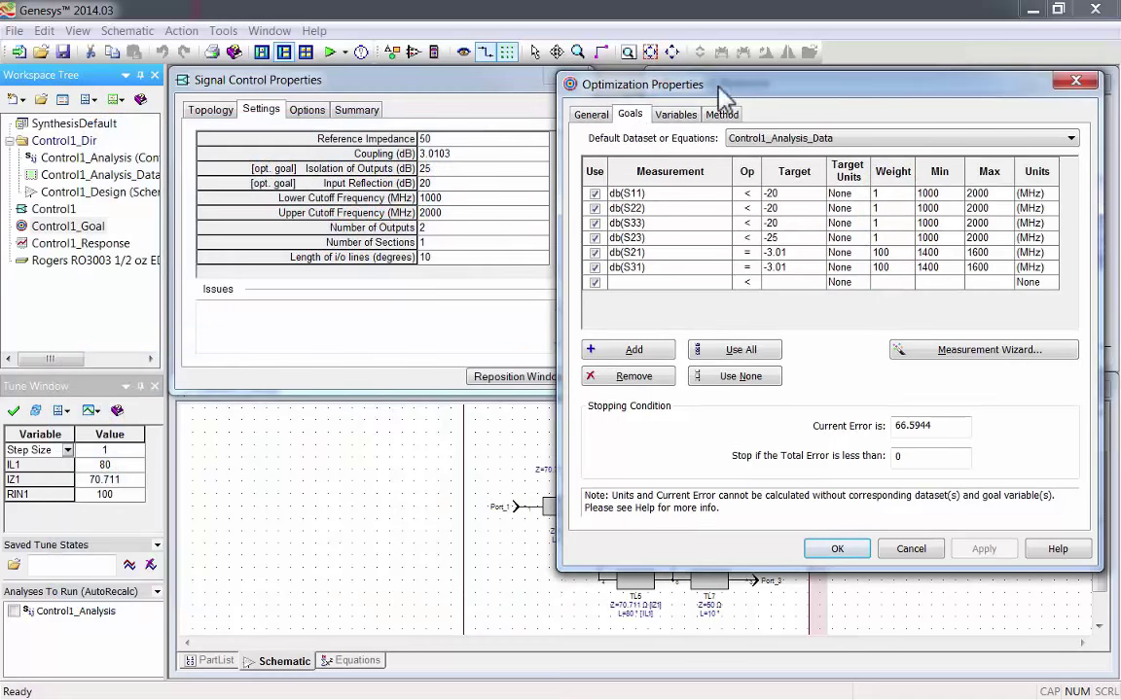
drag(727, 87, 220, 104)
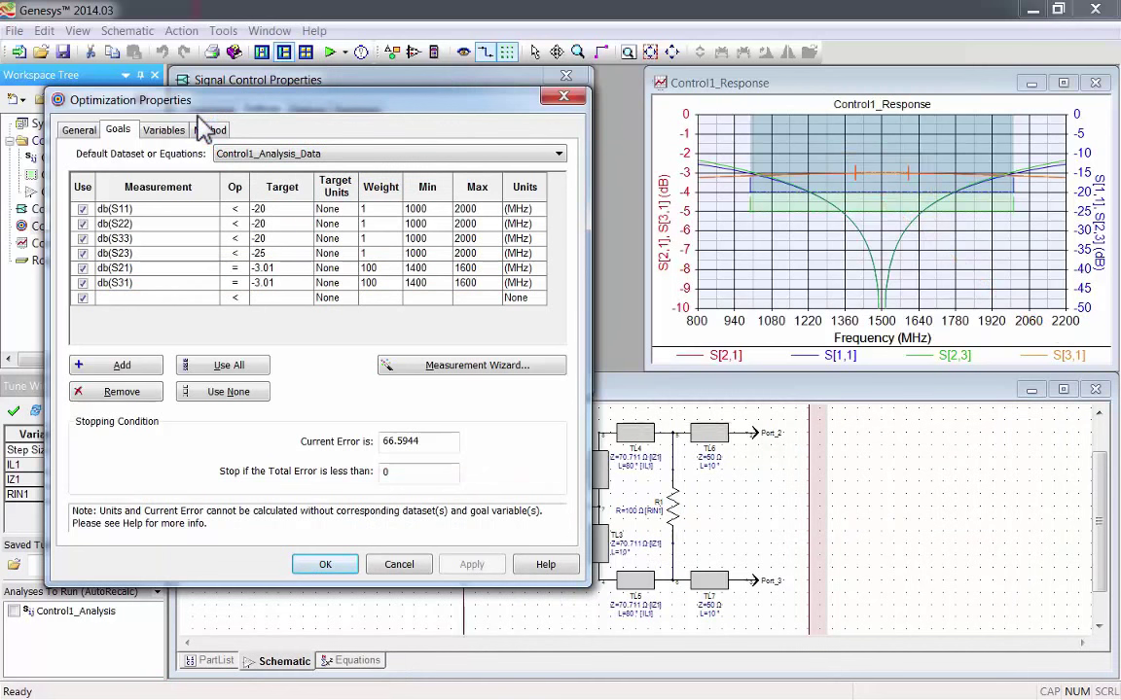
click(165, 129)
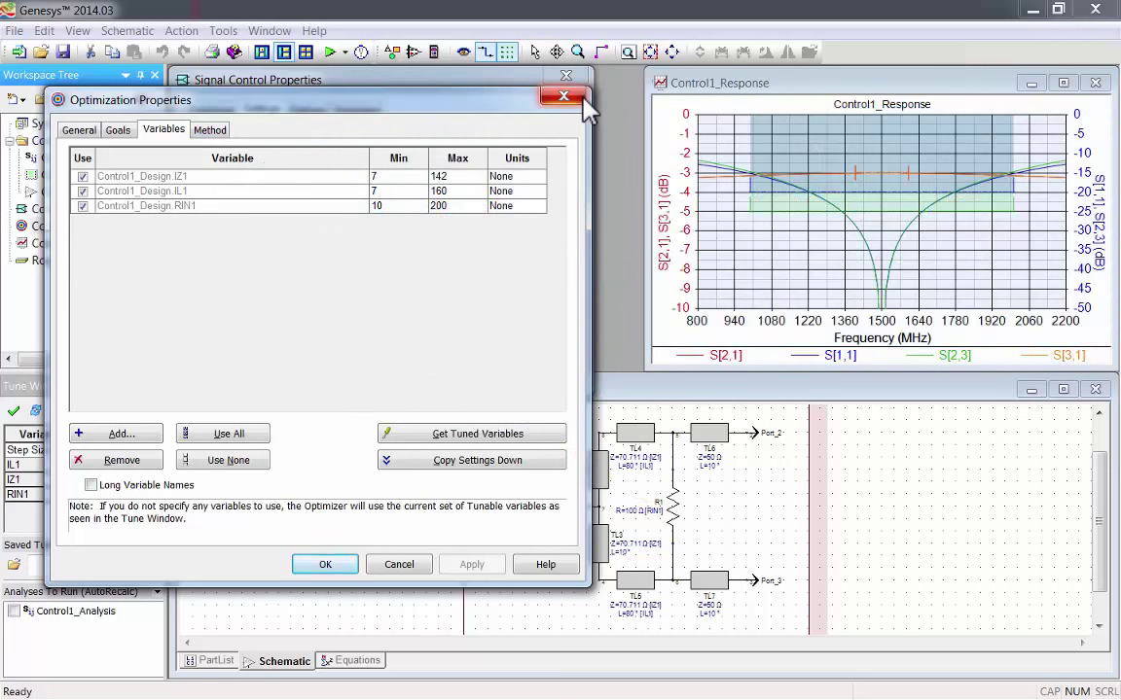
click(581, 97)
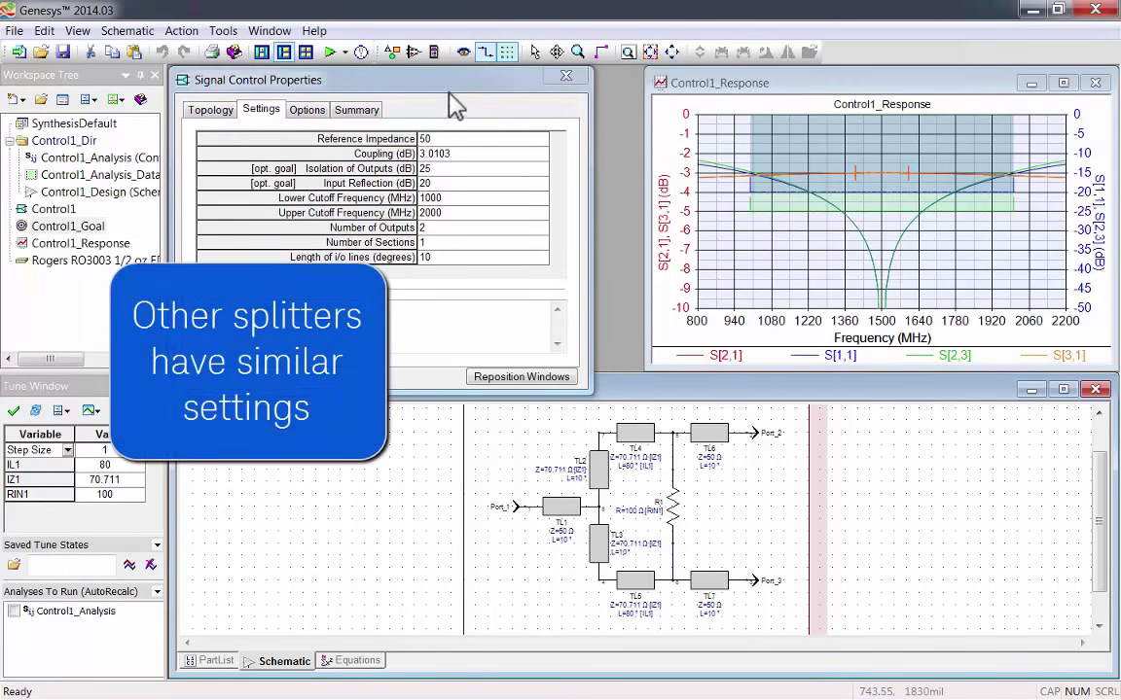
Change the topology type to Splitter (90 deg) and view its settings
click(212, 109)
click(299, 139)
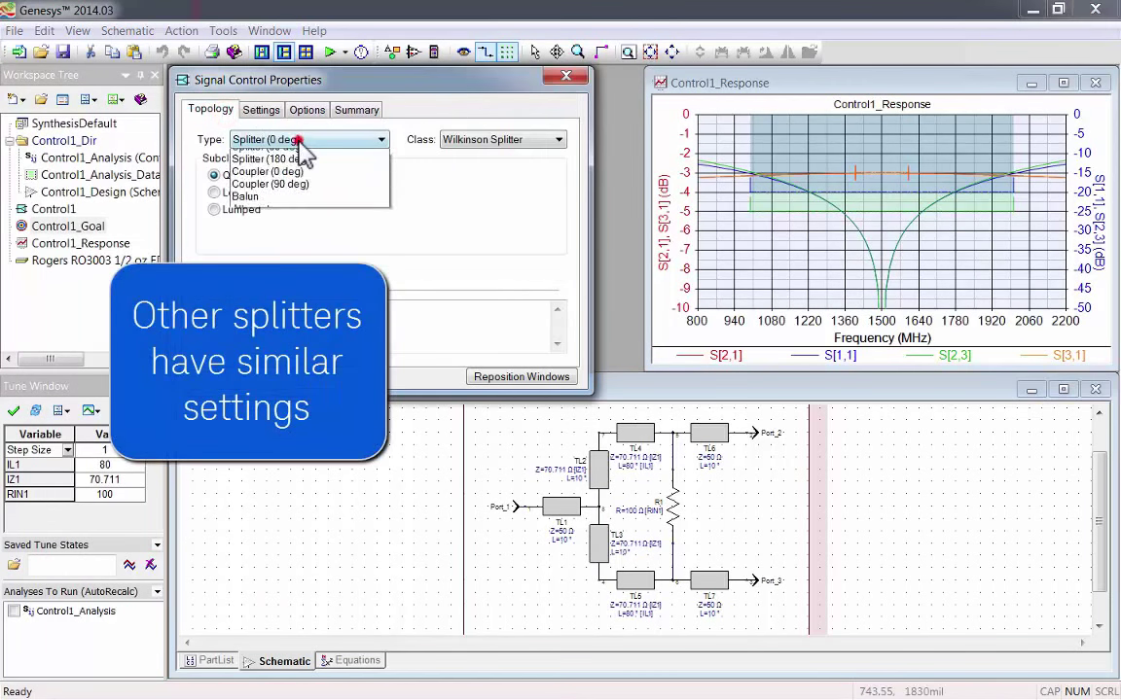
click(307, 163)
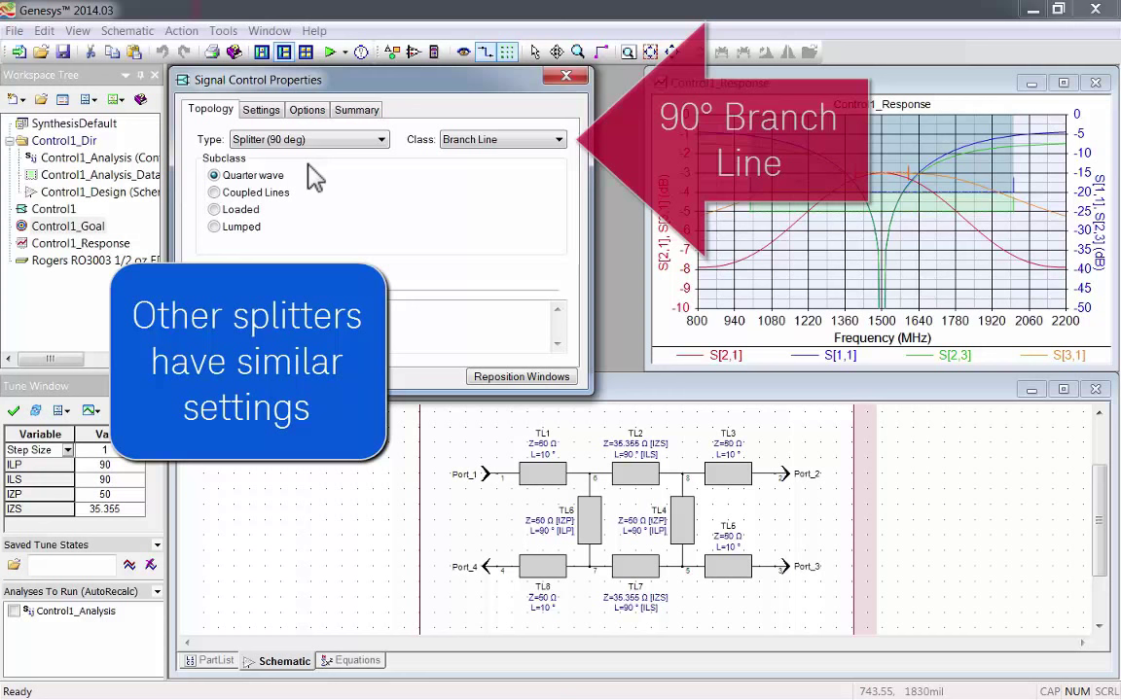
click(281, 113)
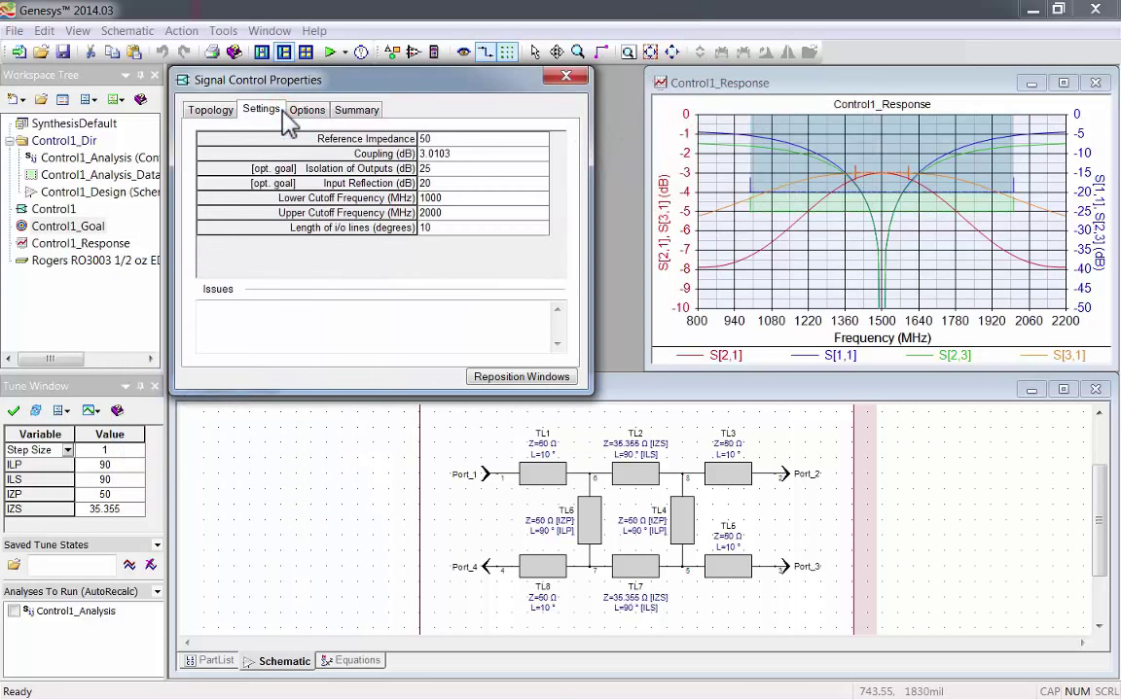
Convert the branch line splitter to the Microstrip (Standard) manufacturing process
click(324, 113)
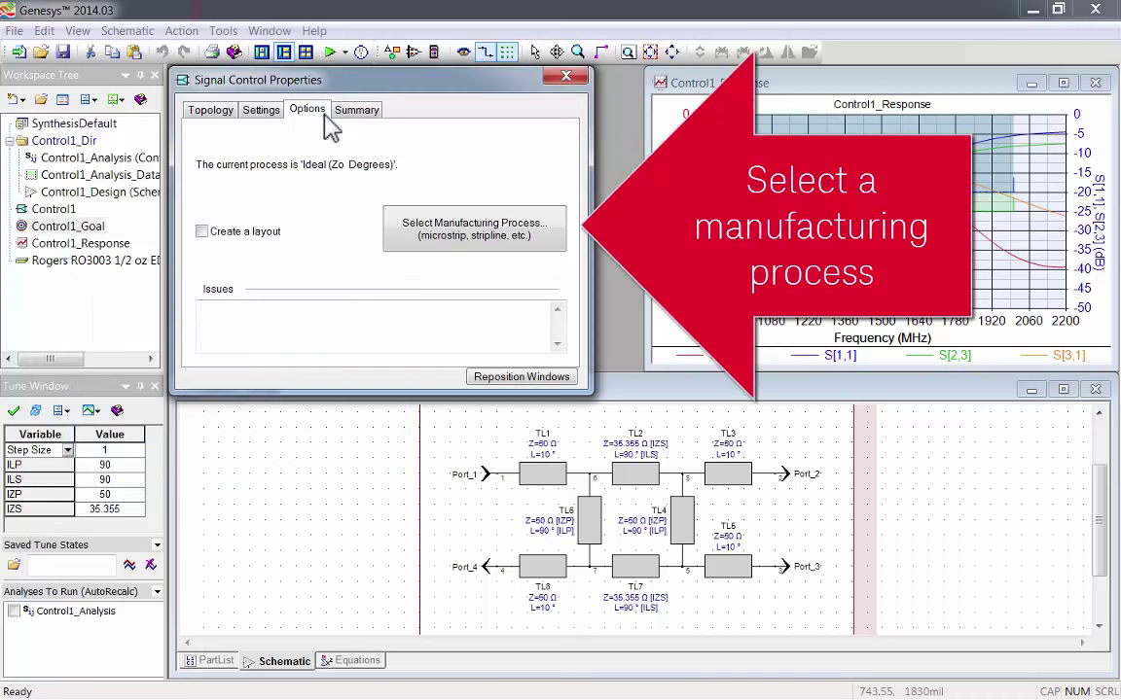
click(535, 224)
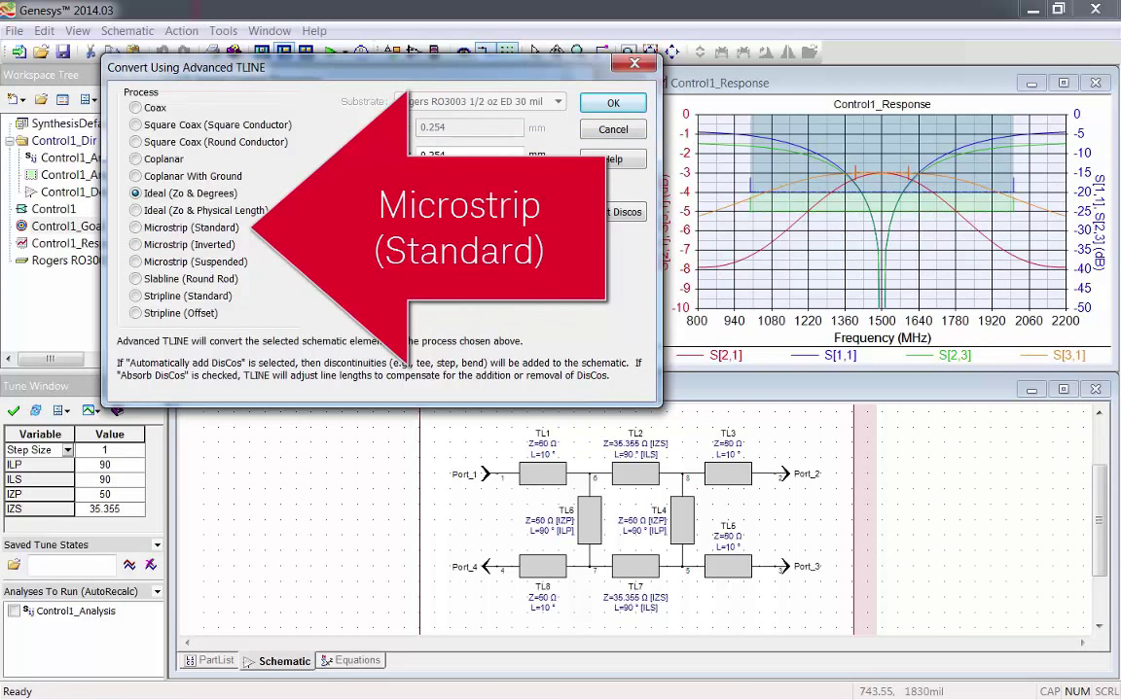
click(234, 229)
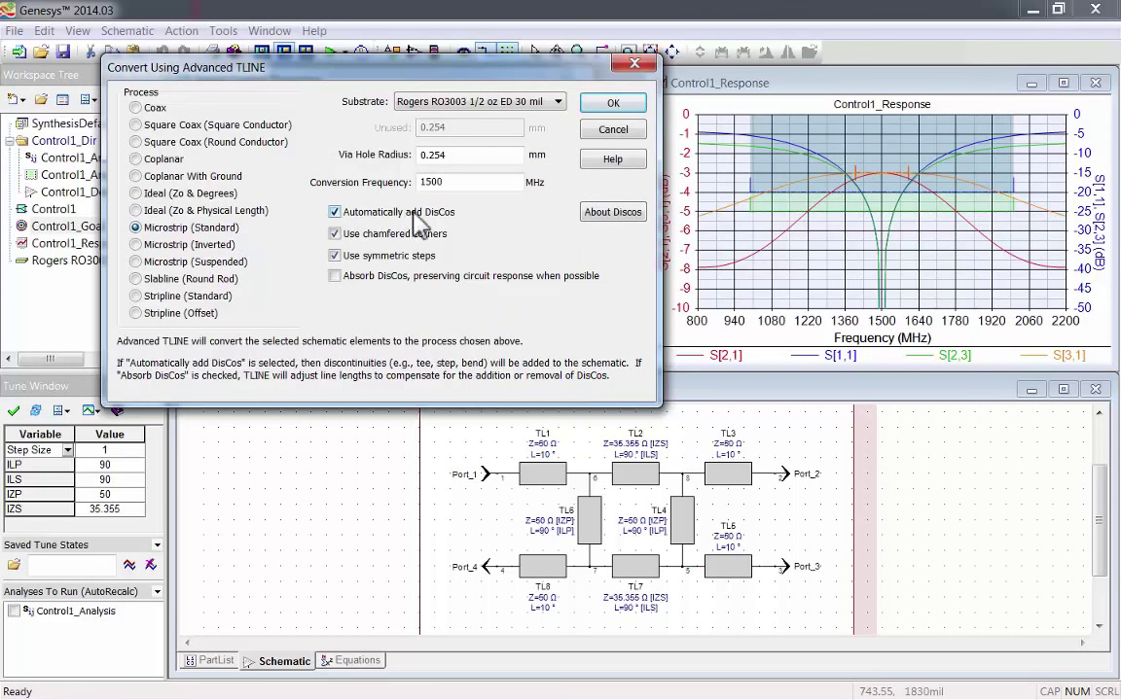
click(595, 104)
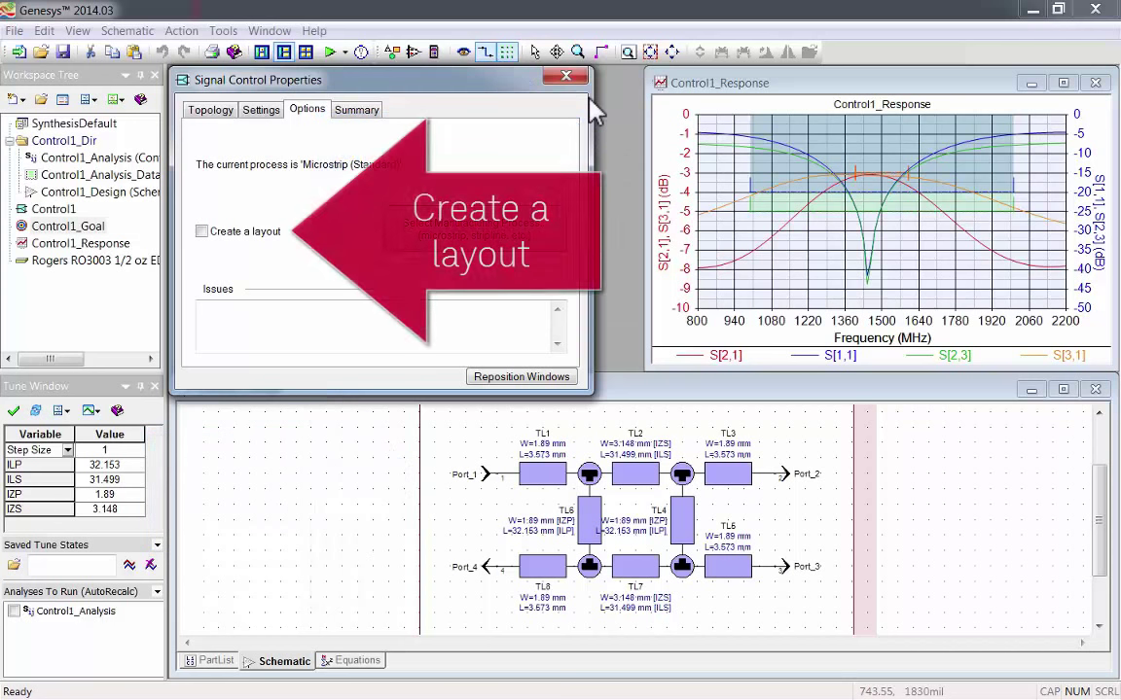
Create a layout of the microstrip branch line splitter and connect all its parts together
click(257, 236)
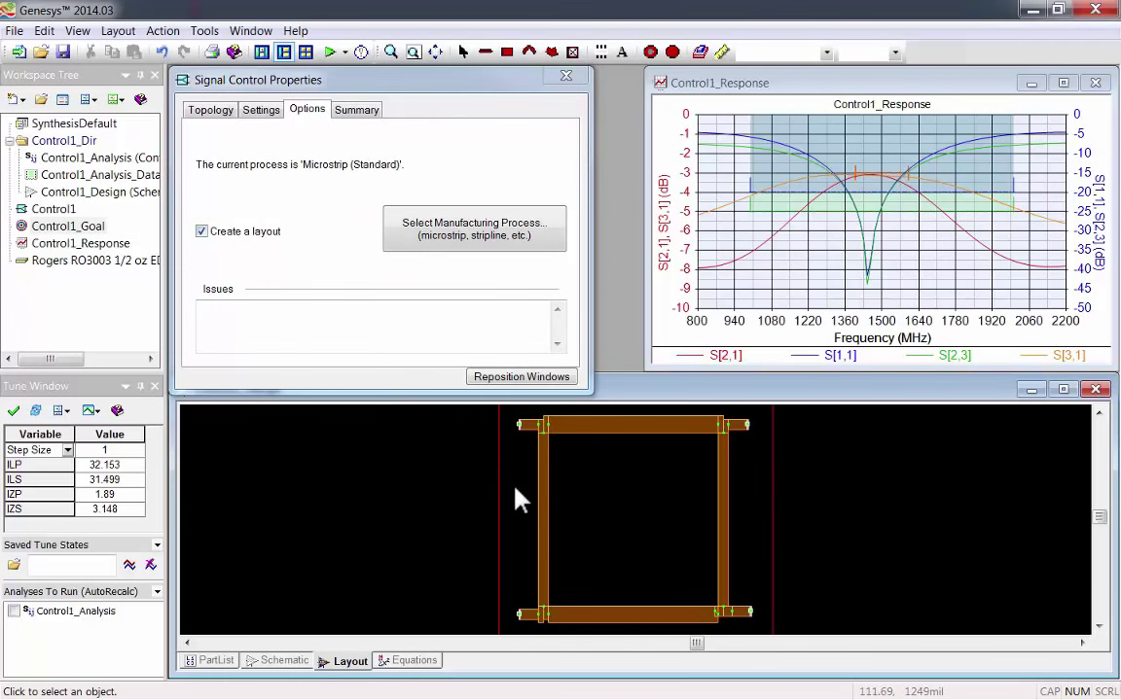
key(ctrl+a)
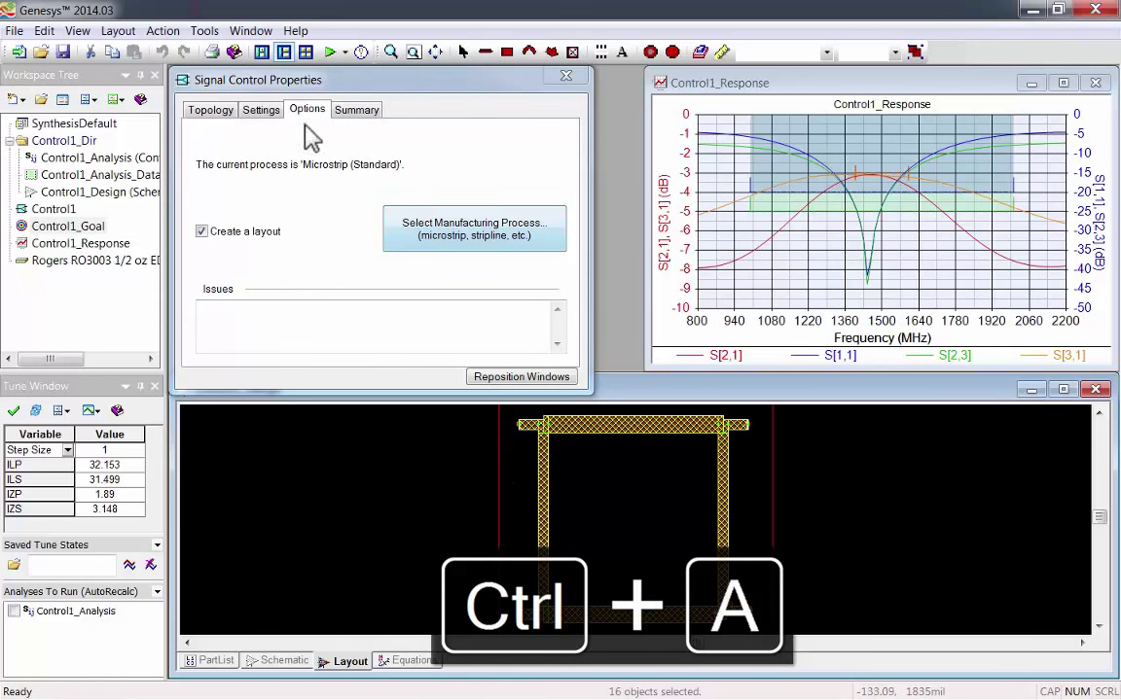
click(129, 33)
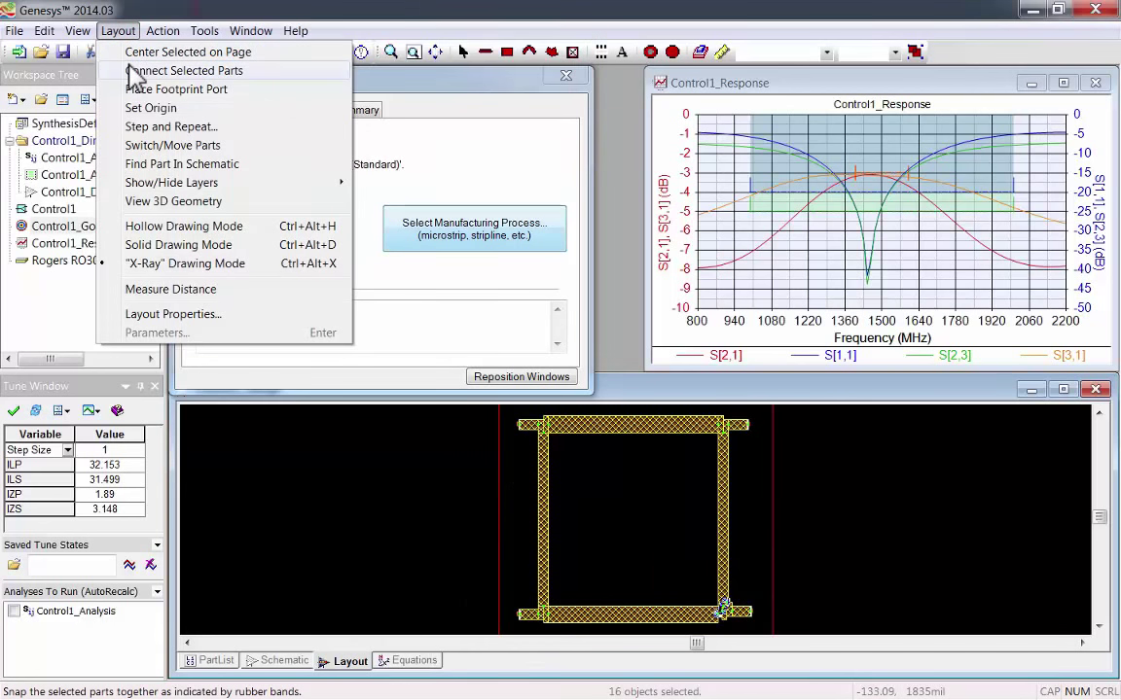
click(134, 72)
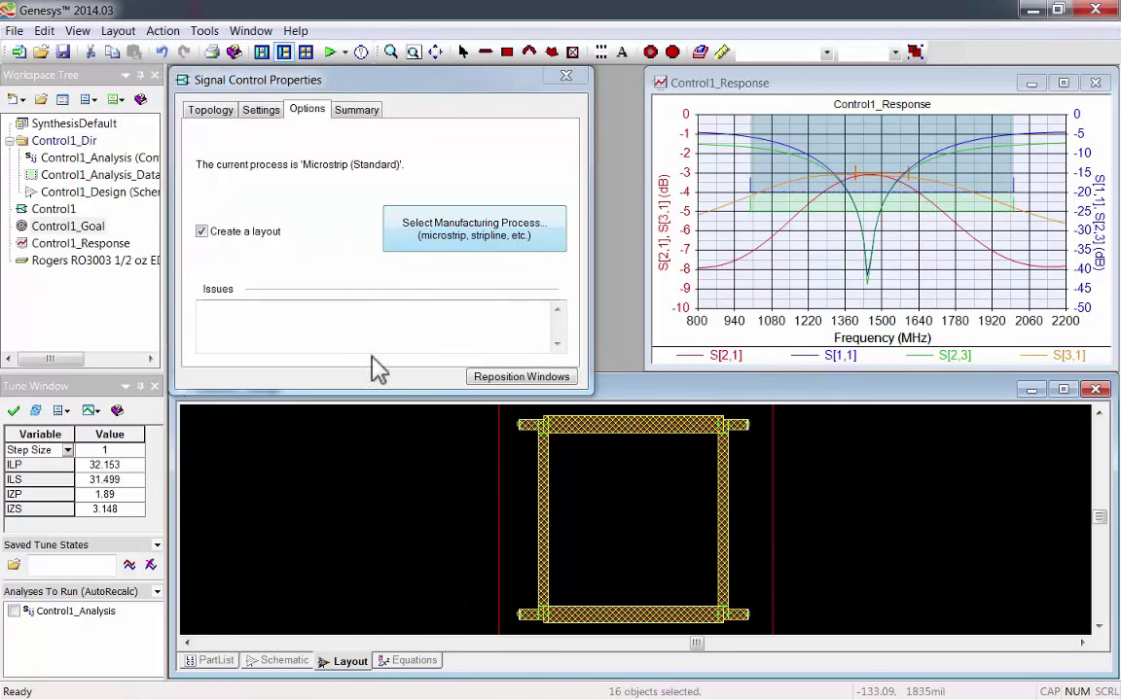
click(510, 490)
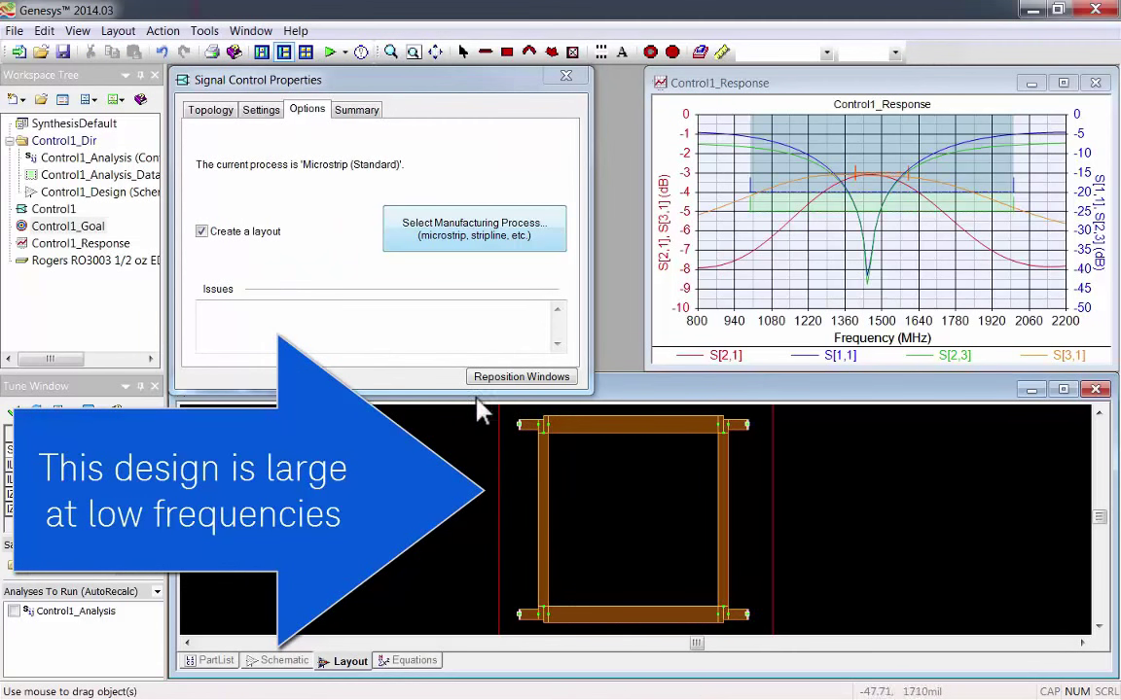
Set the lower cutoff frequency to 4000 MHz and the upper to 6000 MHz, and allow the schematic to be replaced
click(263, 110)
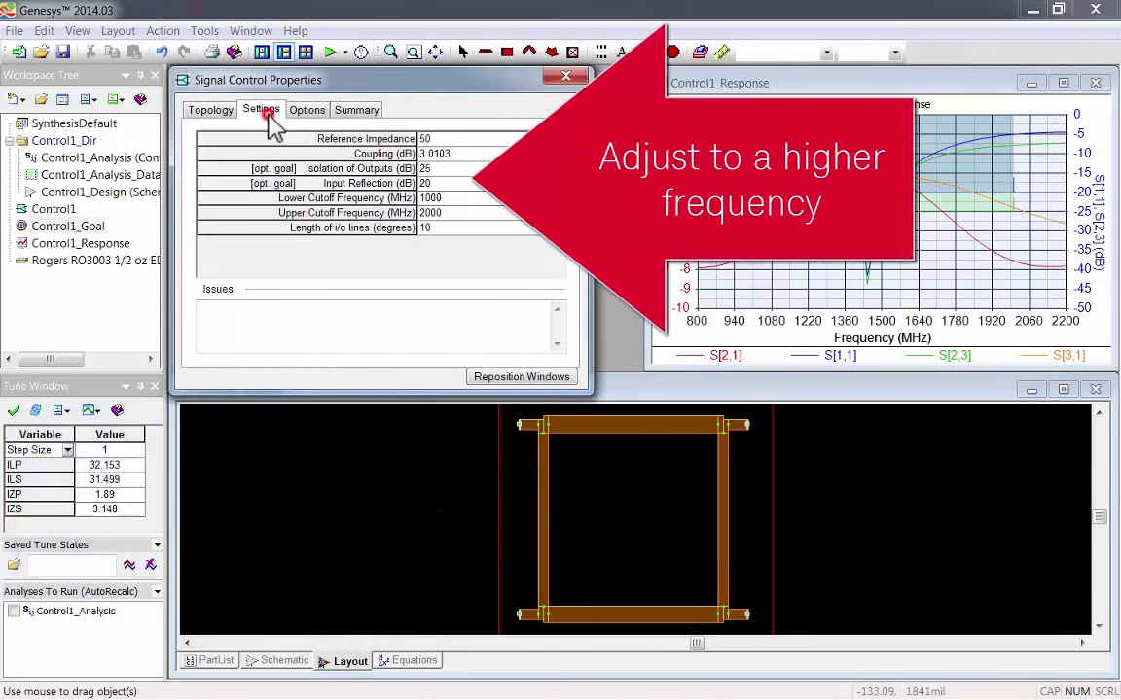
click(490, 199)
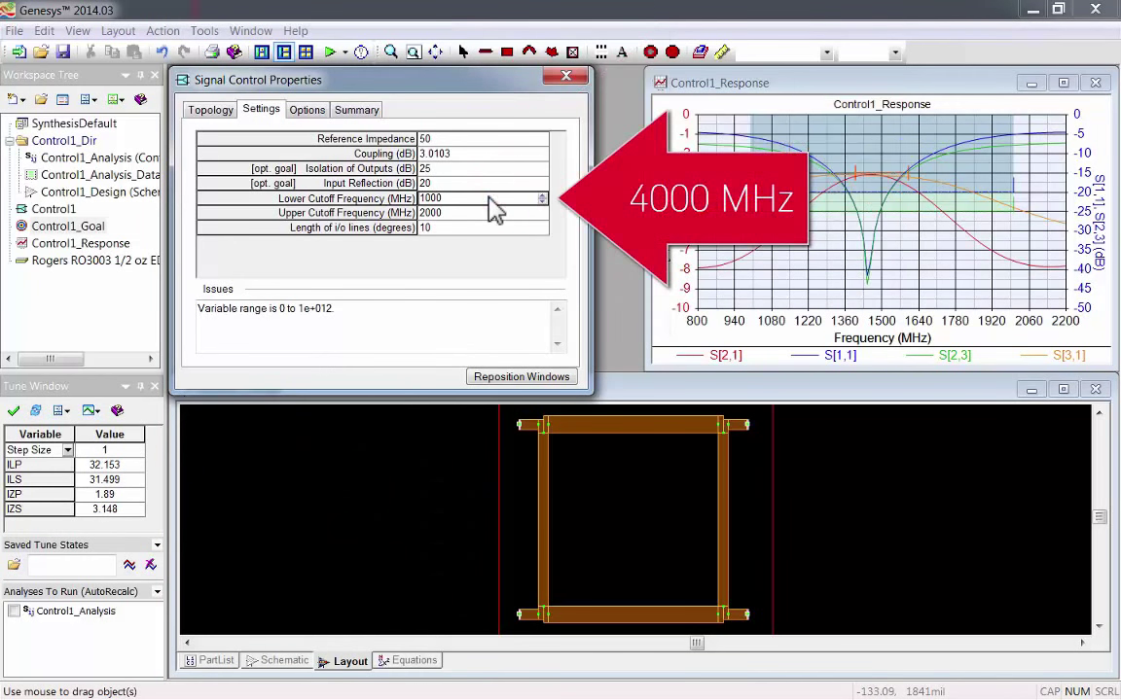
text(4000)
click(490, 213)
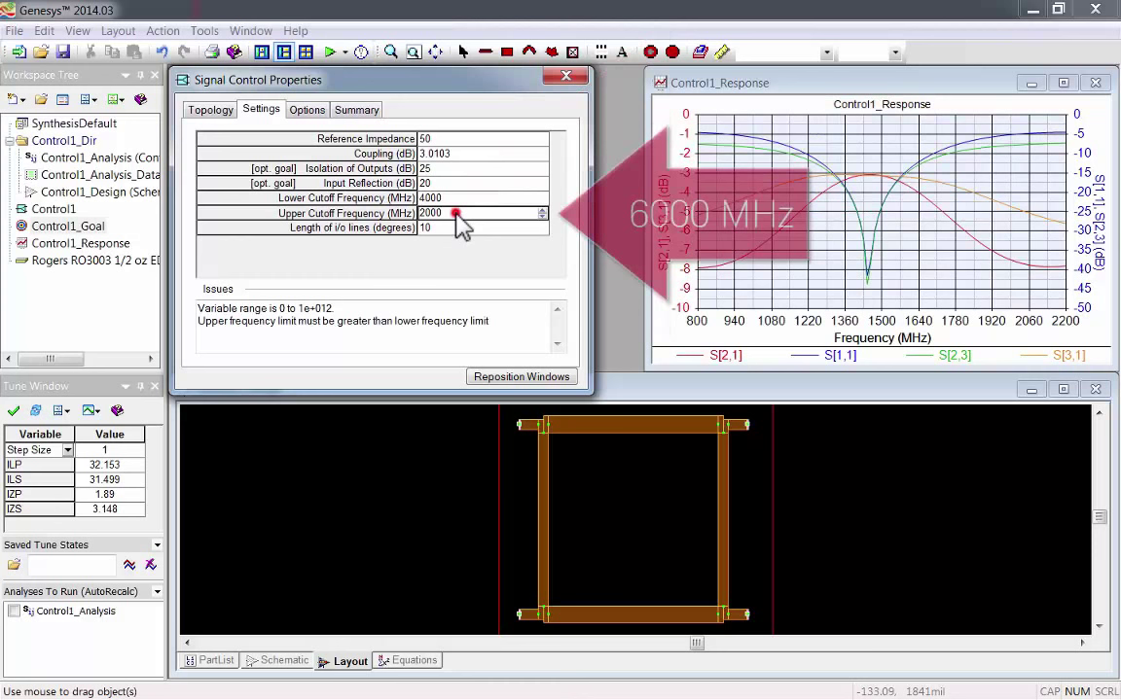
text(6000)
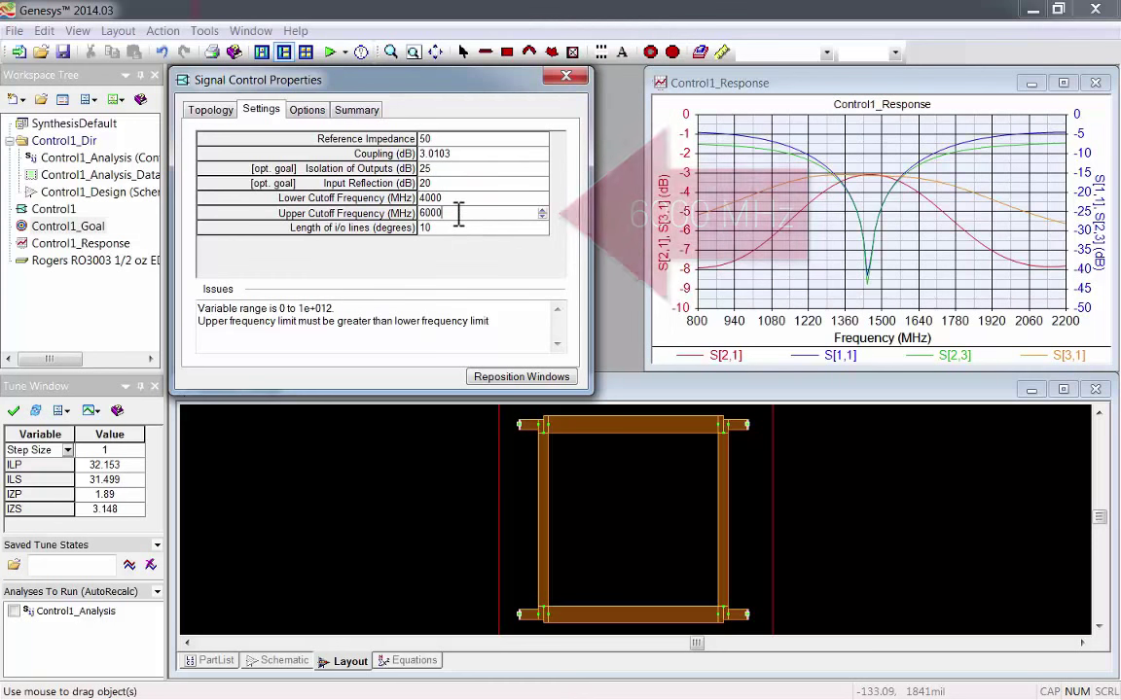
click(397, 179)
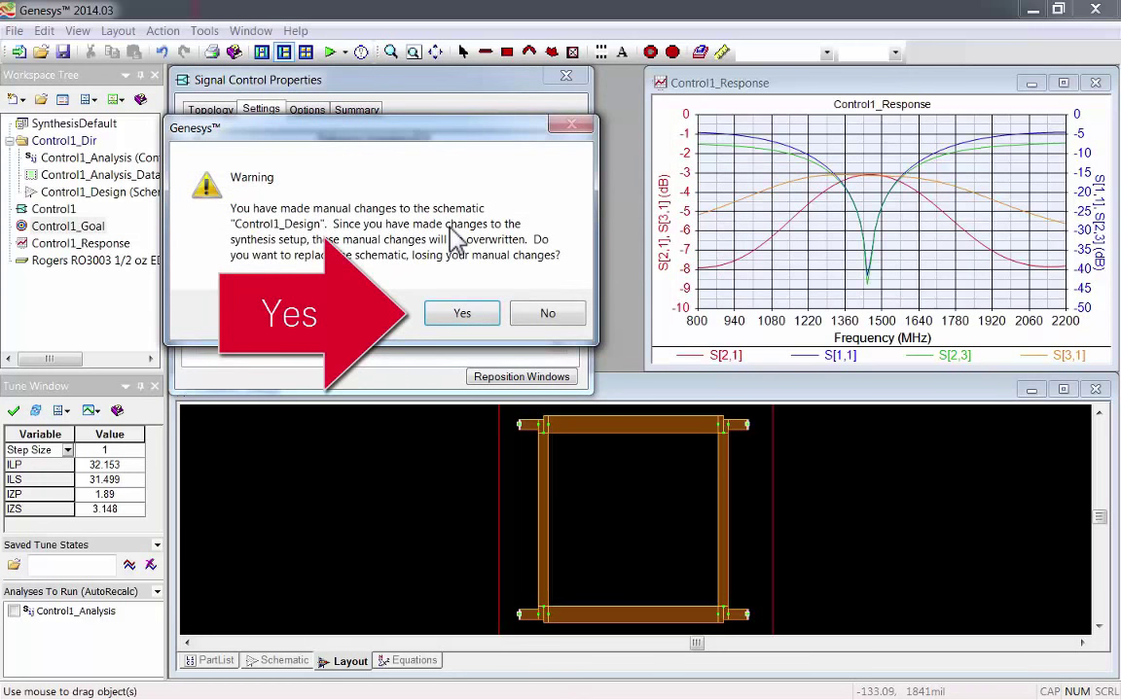
click(457, 312)
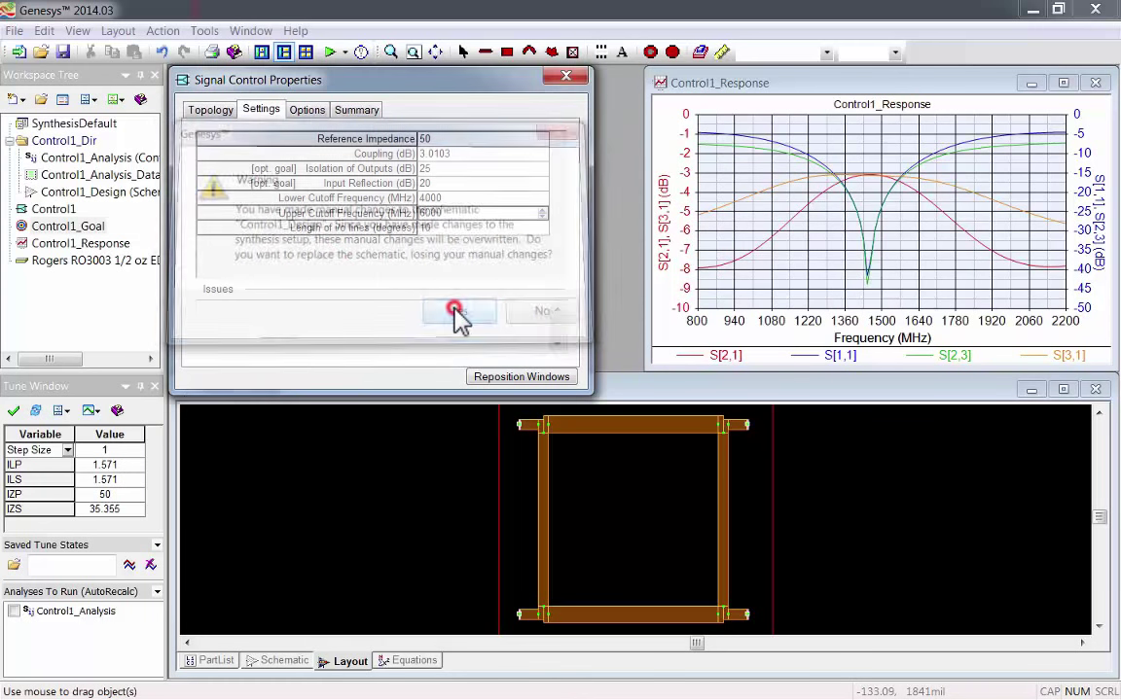
Reconnect all parts of the regenerated 4000–6000 MHz layout, and clear the selection
click(435, 466)
key(ctrl+a)
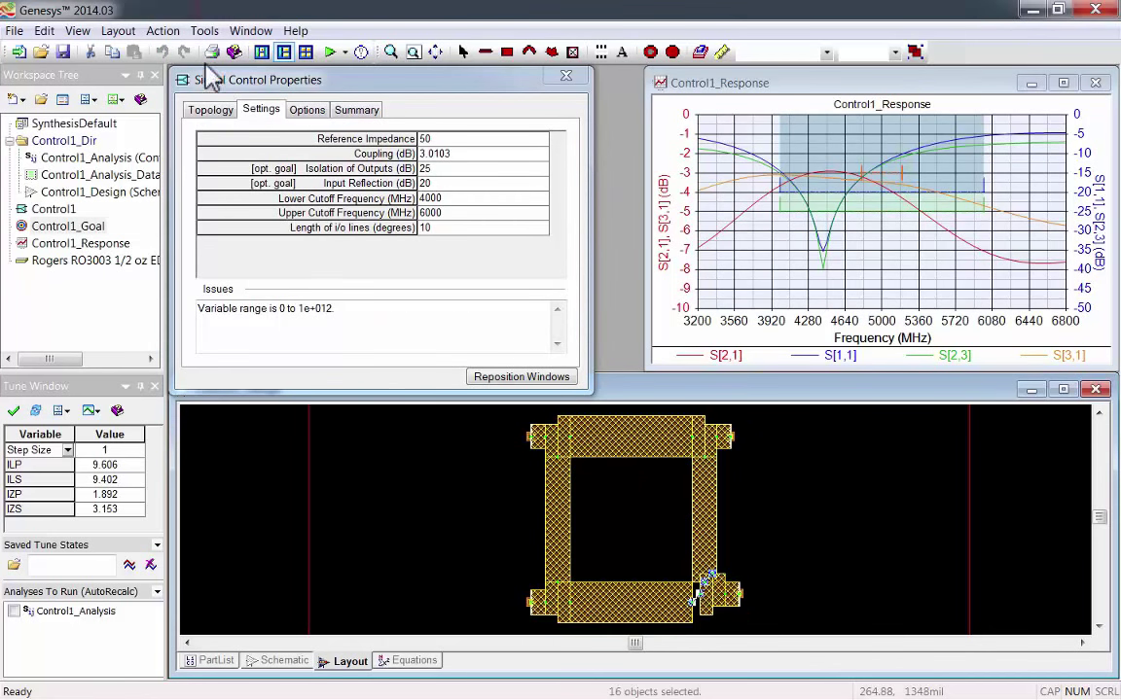
click(104, 31)
click(111, 48)
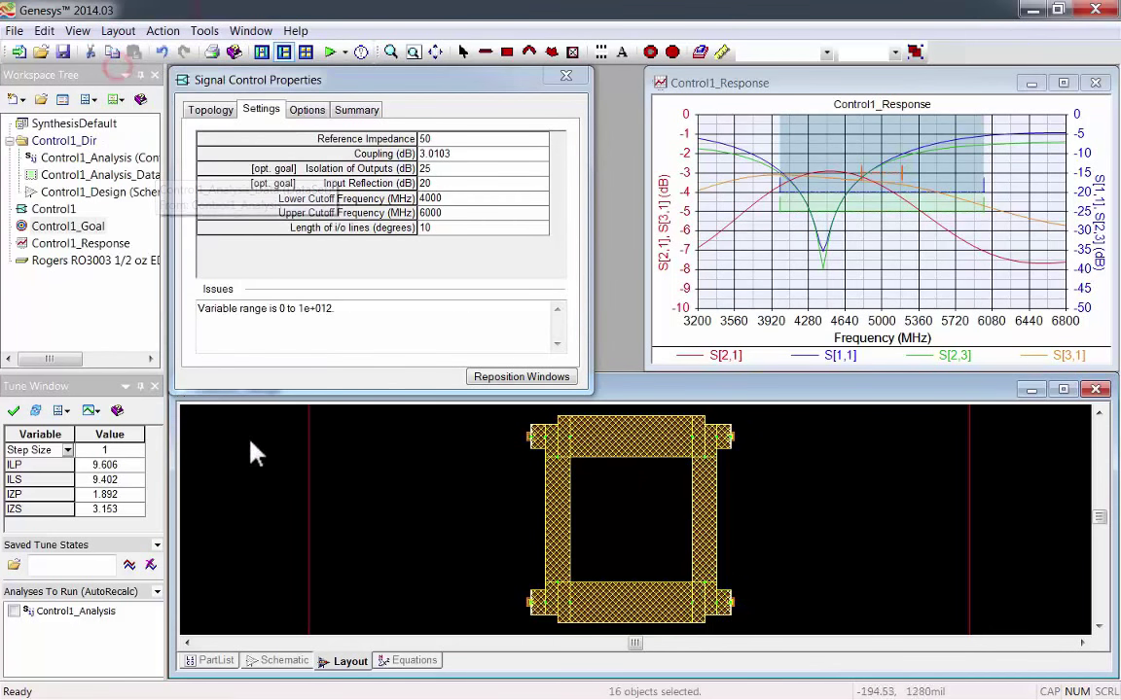
click(429, 541)
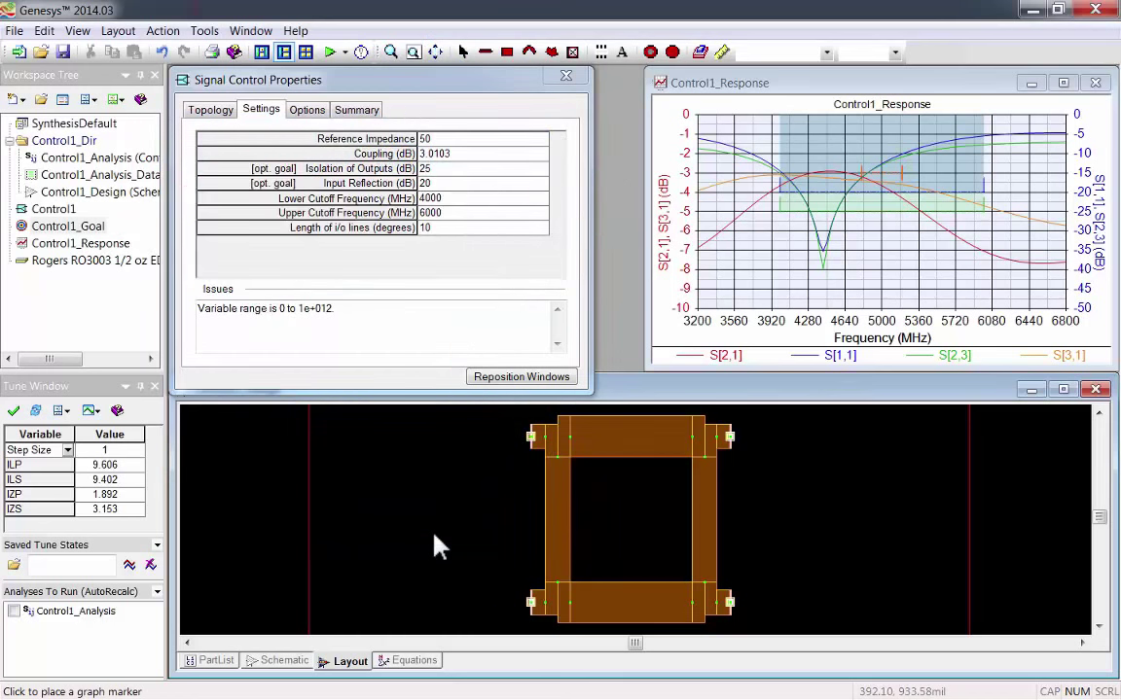
Run the Control1_Goal optimization on the microstrip design, and stop it once the response is centered
right_click(91, 232)
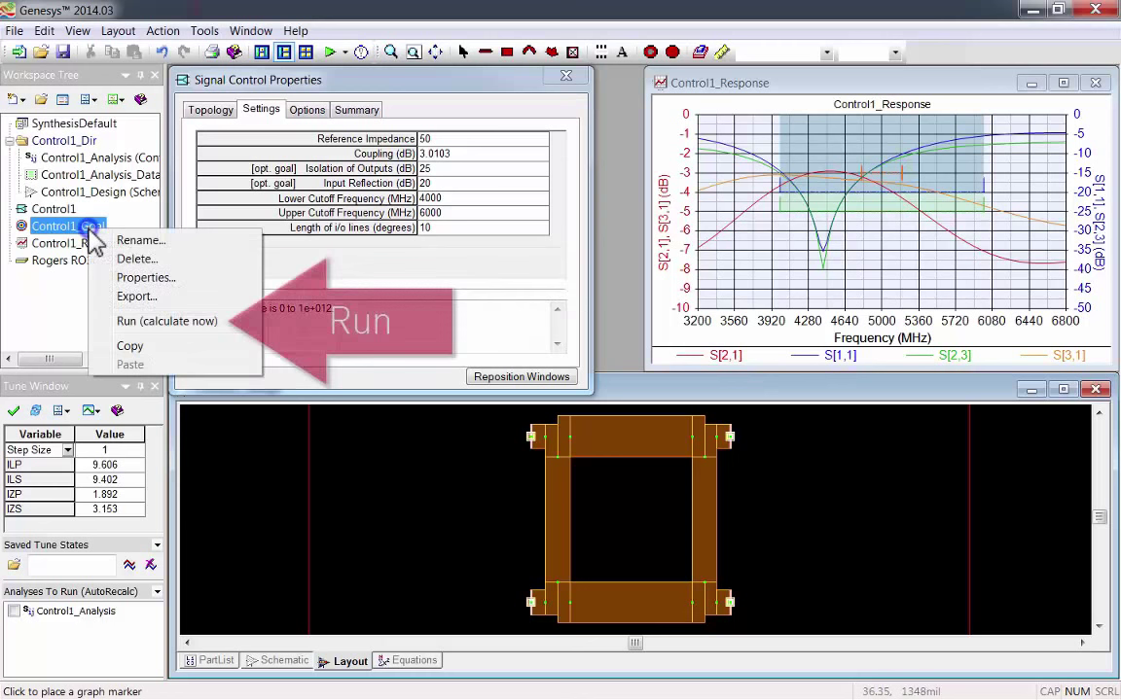
click(109, 325)
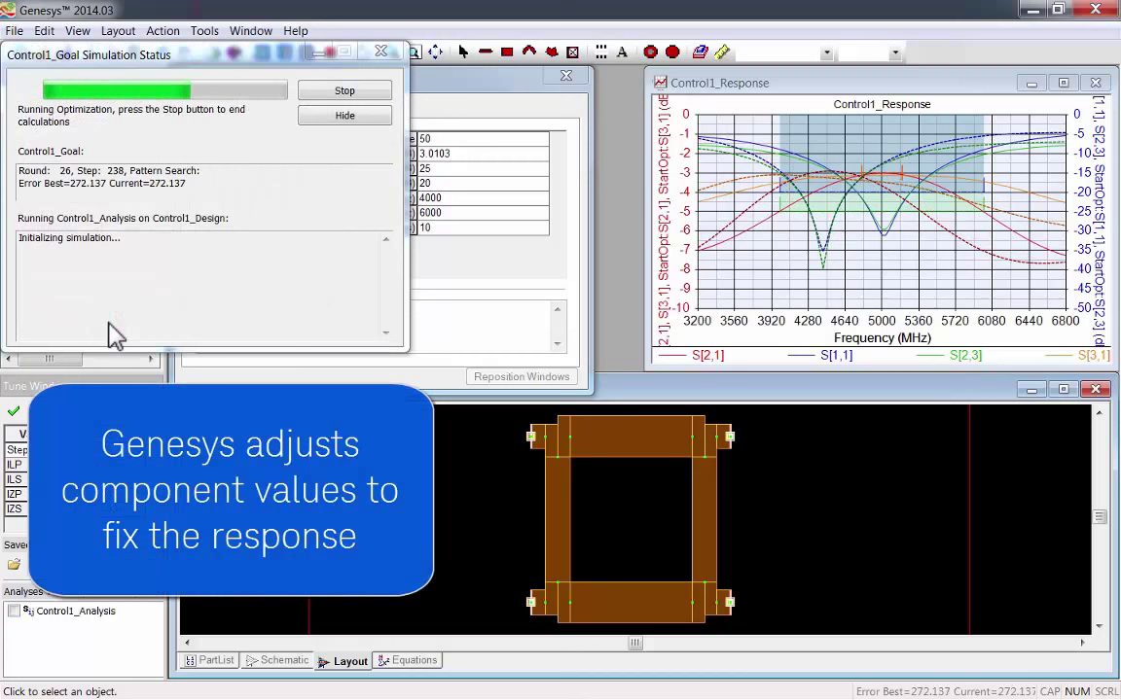
click(319, 94)
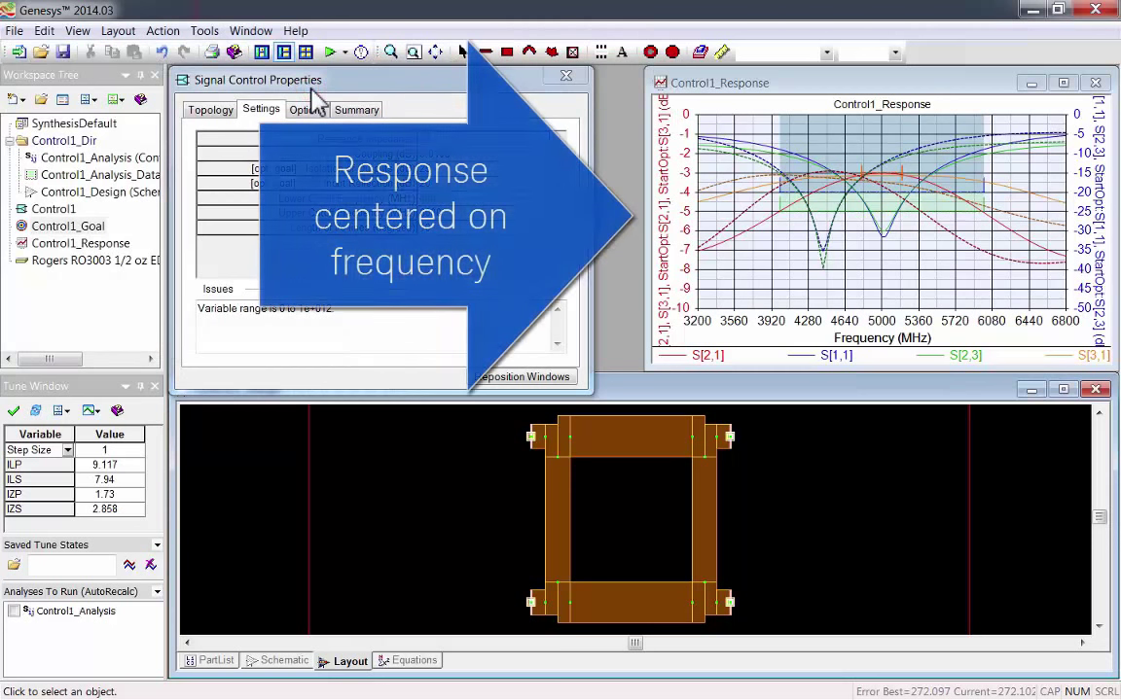
Snap all the separated parts of the optimized layout back together, and deselect them
click(365, 477)
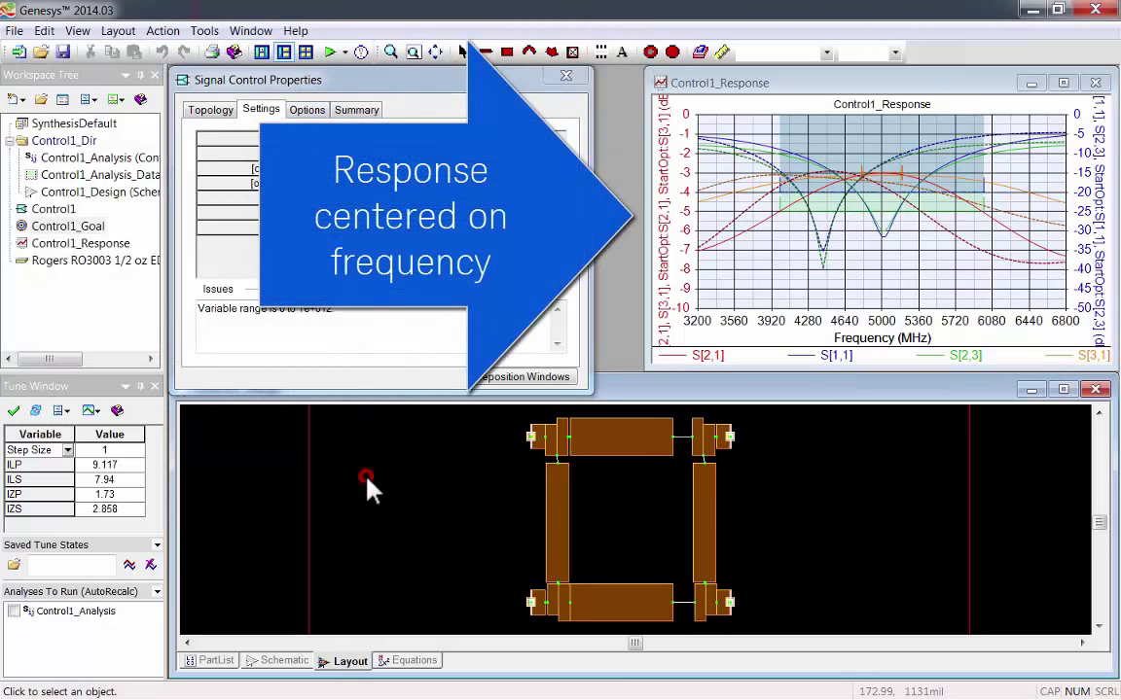
key(ctrl+a)
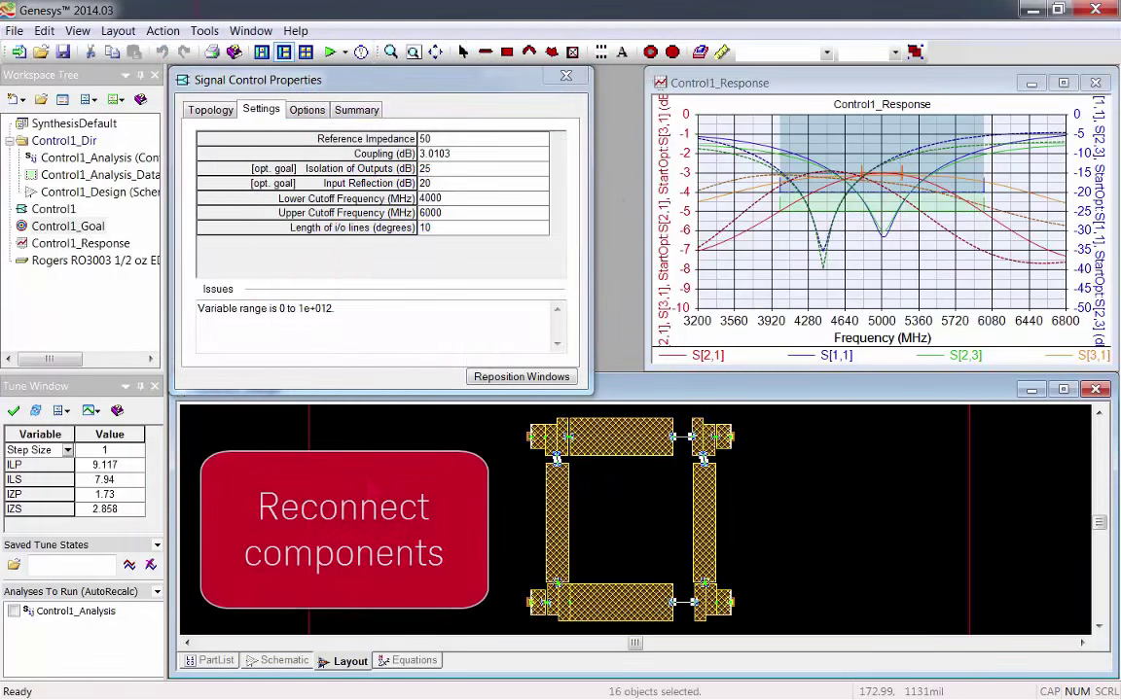
click(118, 30)
click(139, 78)
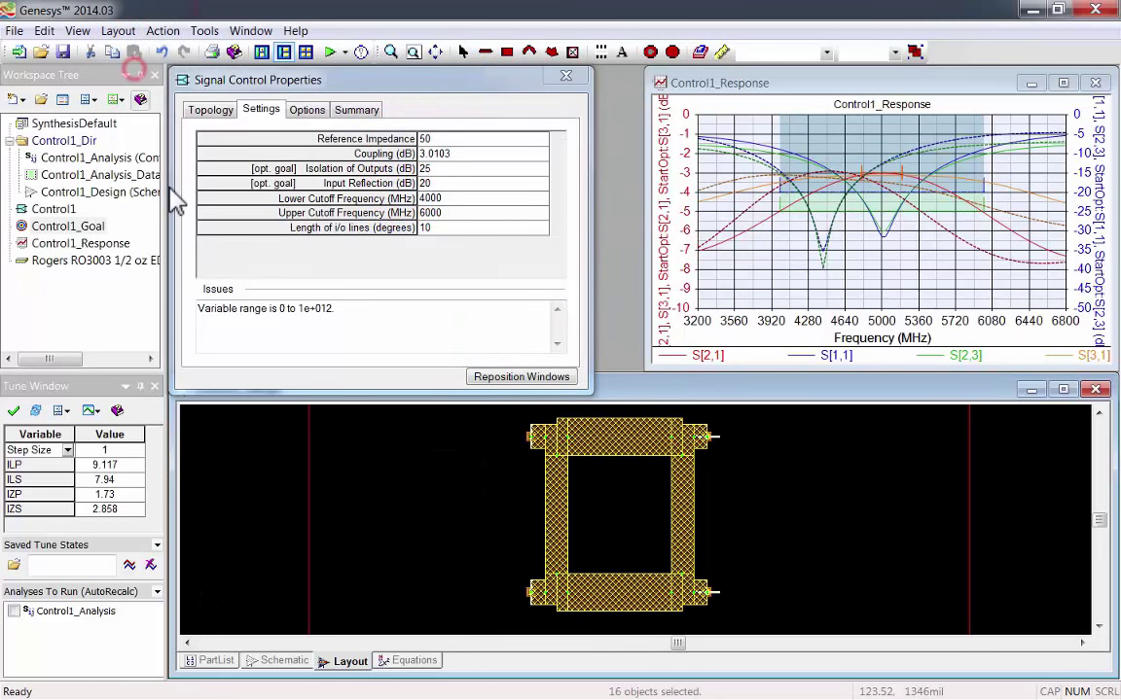
click(350, 501)
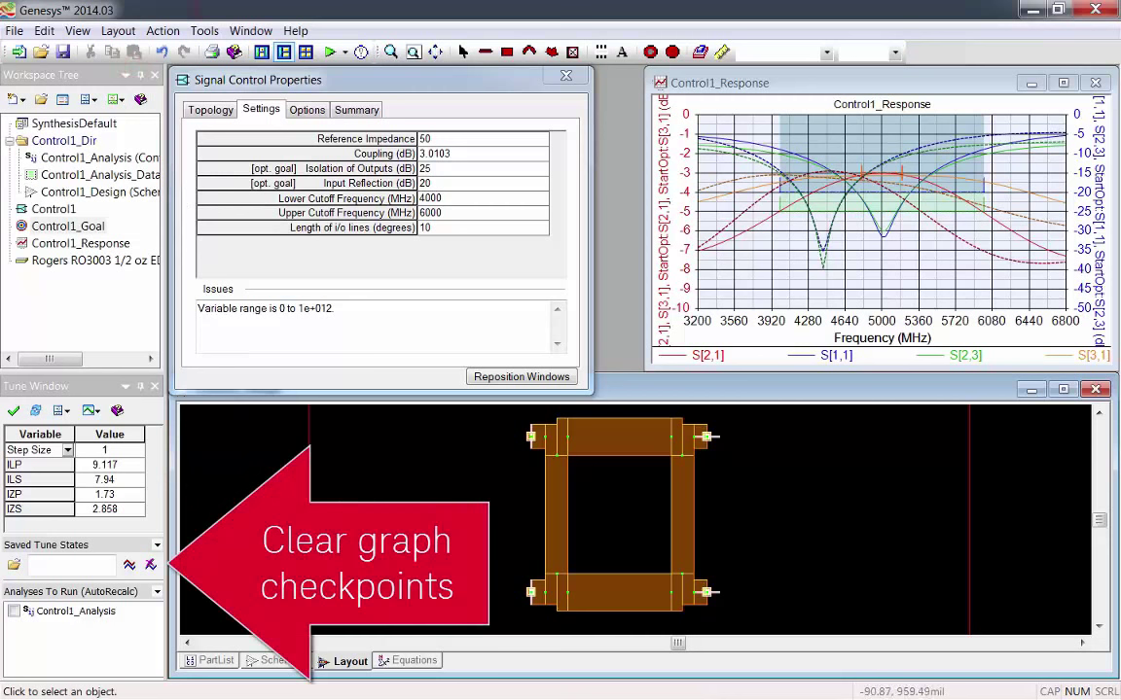
Clear the optimization checkpoint traces from the branch line splitter's response graph
click(151, 565)
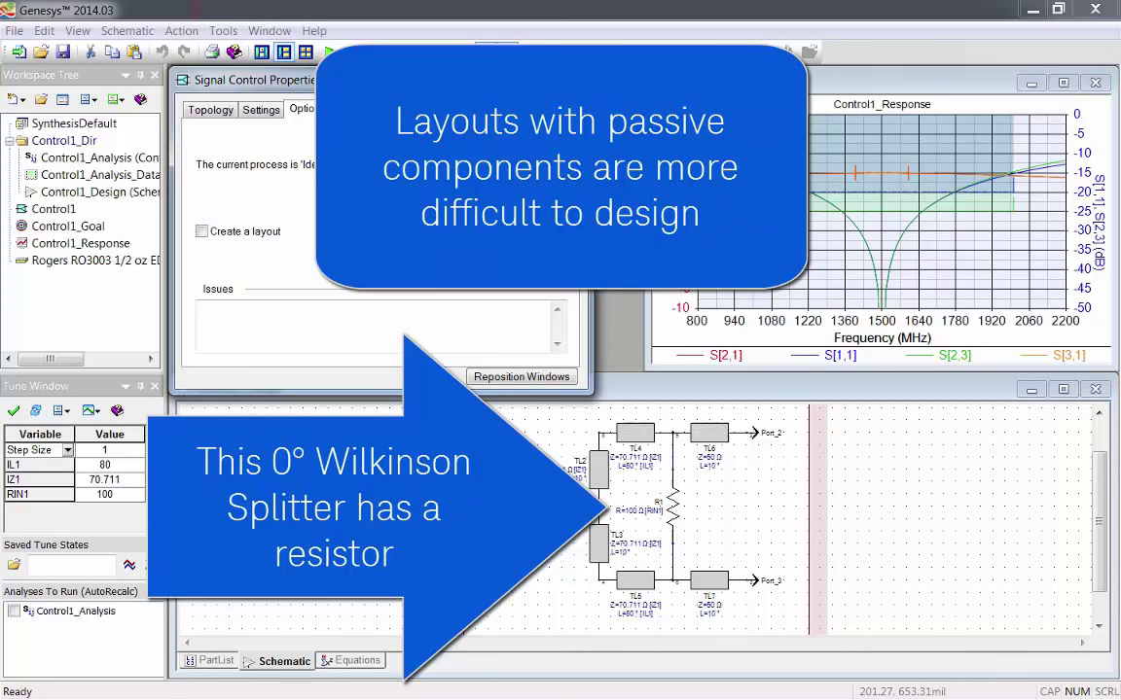
Convert the 0-degree Wilkinson splitter to the Microstrip (Standard) process on the Rogers RO3003 1/2 oz ED 30 mil substrate
click(465, 224)
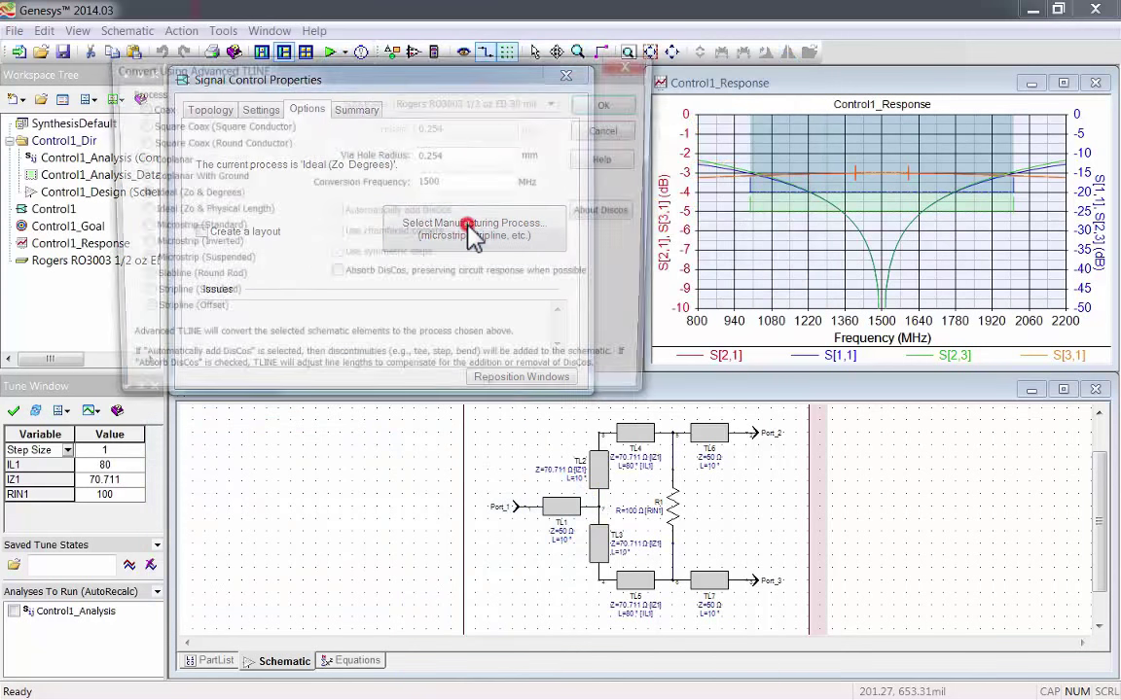
click(190, 226)
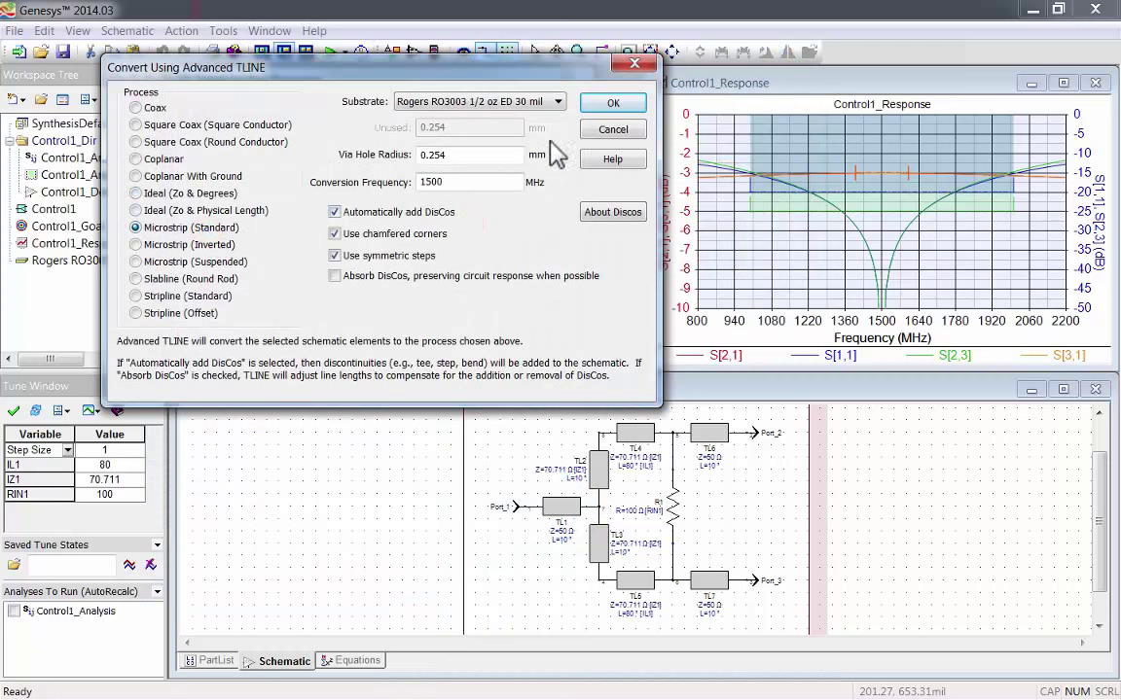
click(609, 105)
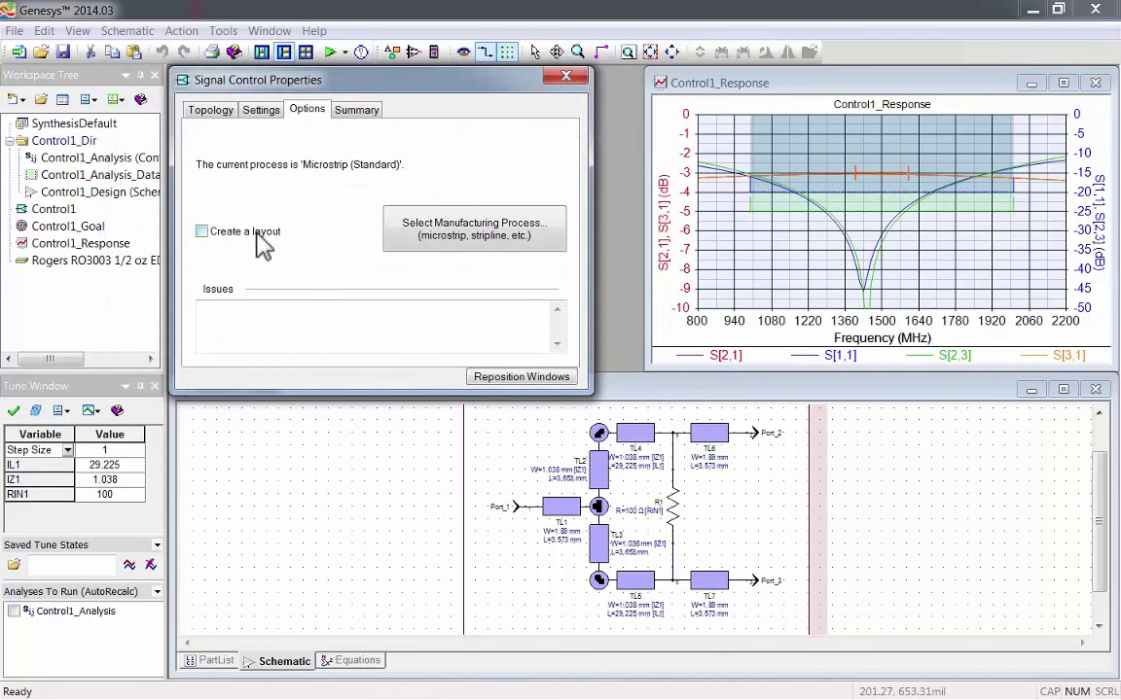
Create a layout of the microstrip Wilkinson splitter, connect all of its parts, and clear the selection
click(202, 232)
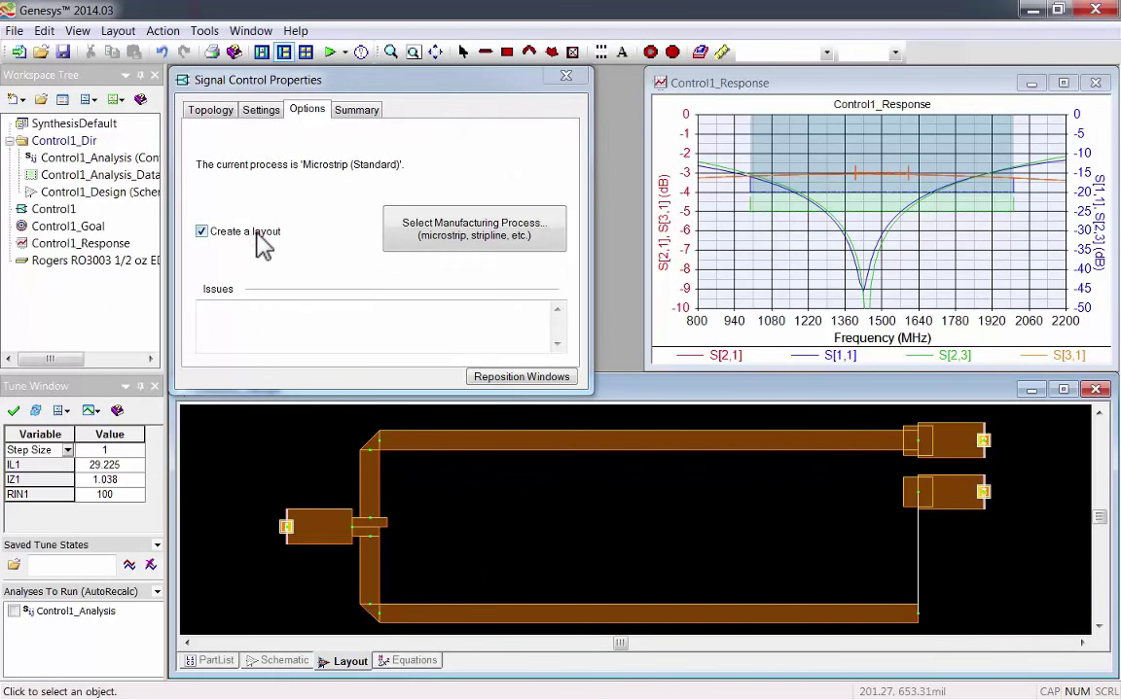
click(456, 500)
key(ctrl+a)
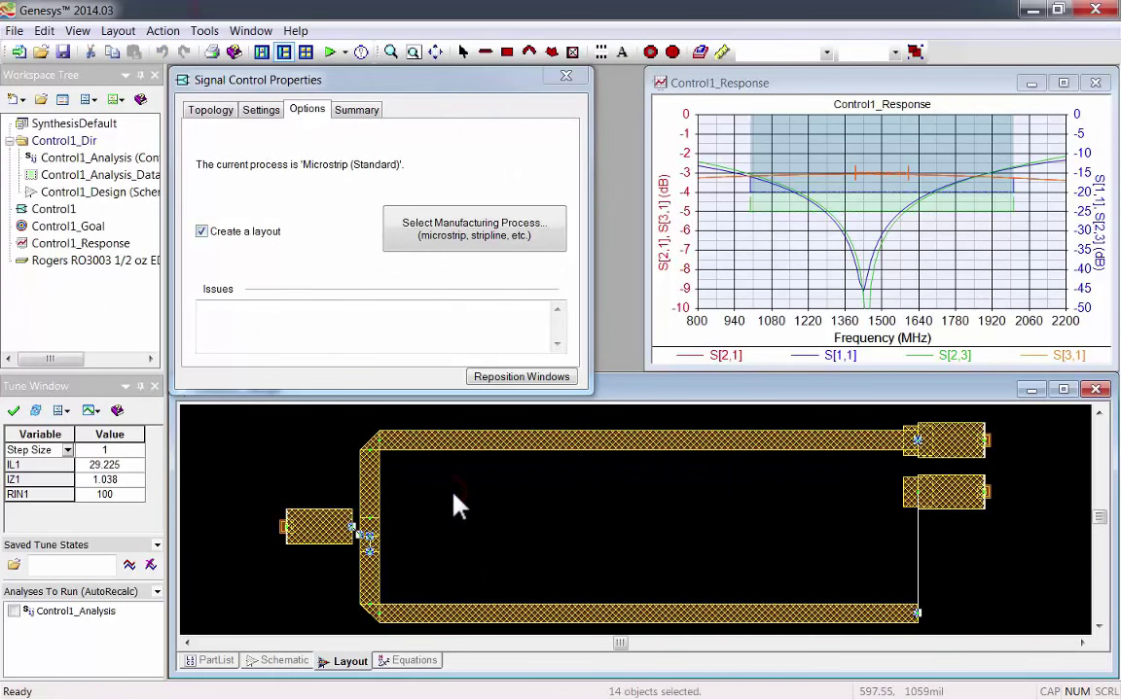
click(118, 30)
click(136, 71)
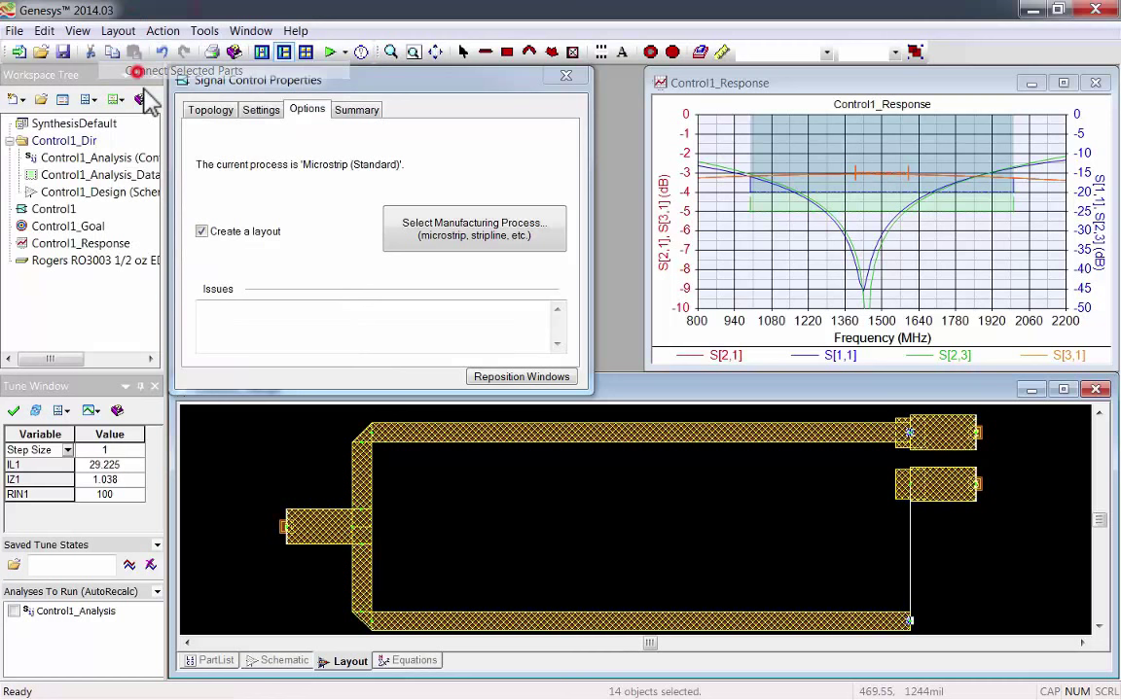
click(720, 558)
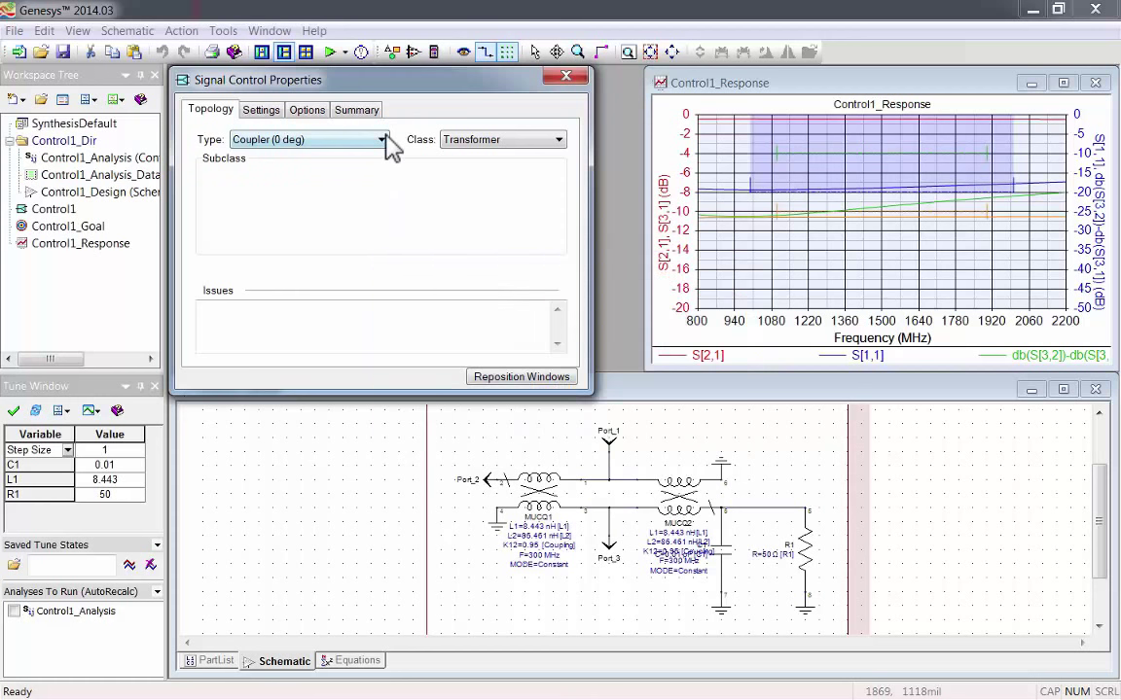
click(385, 138)
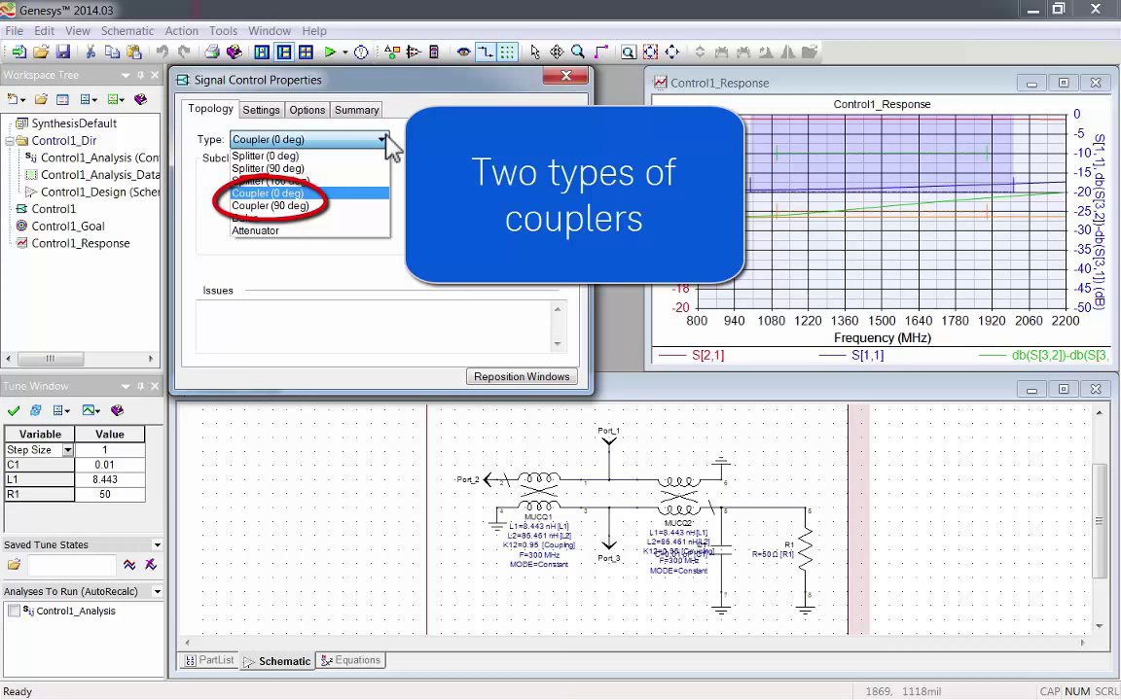
click(386, 142)
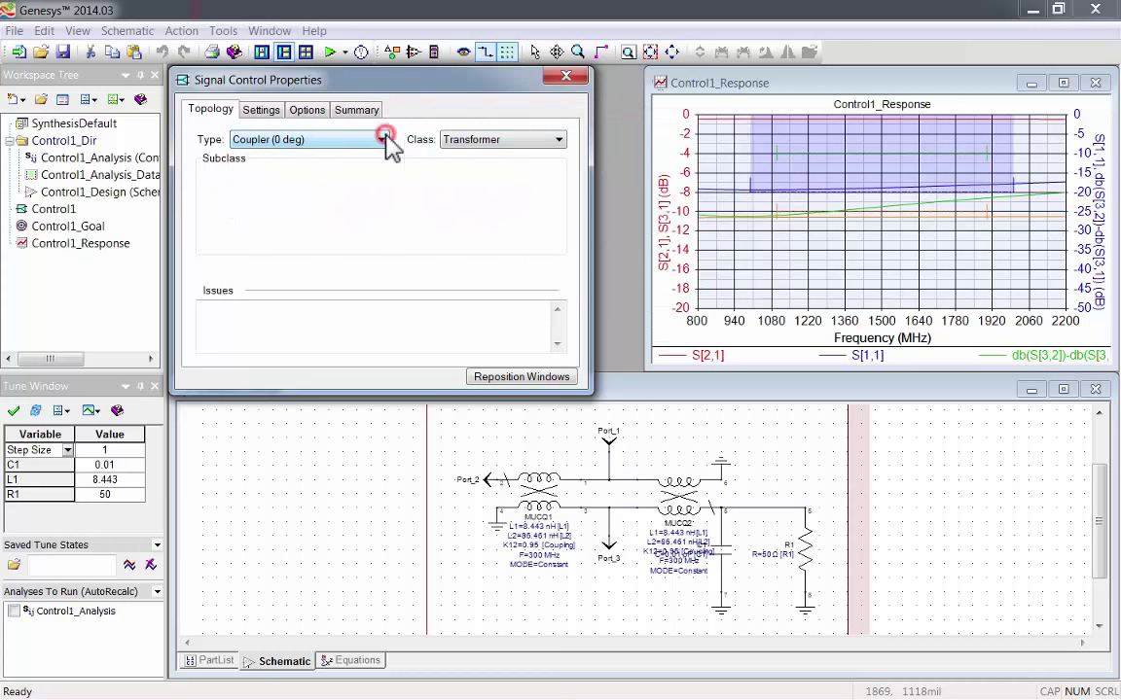
click(559, 140)
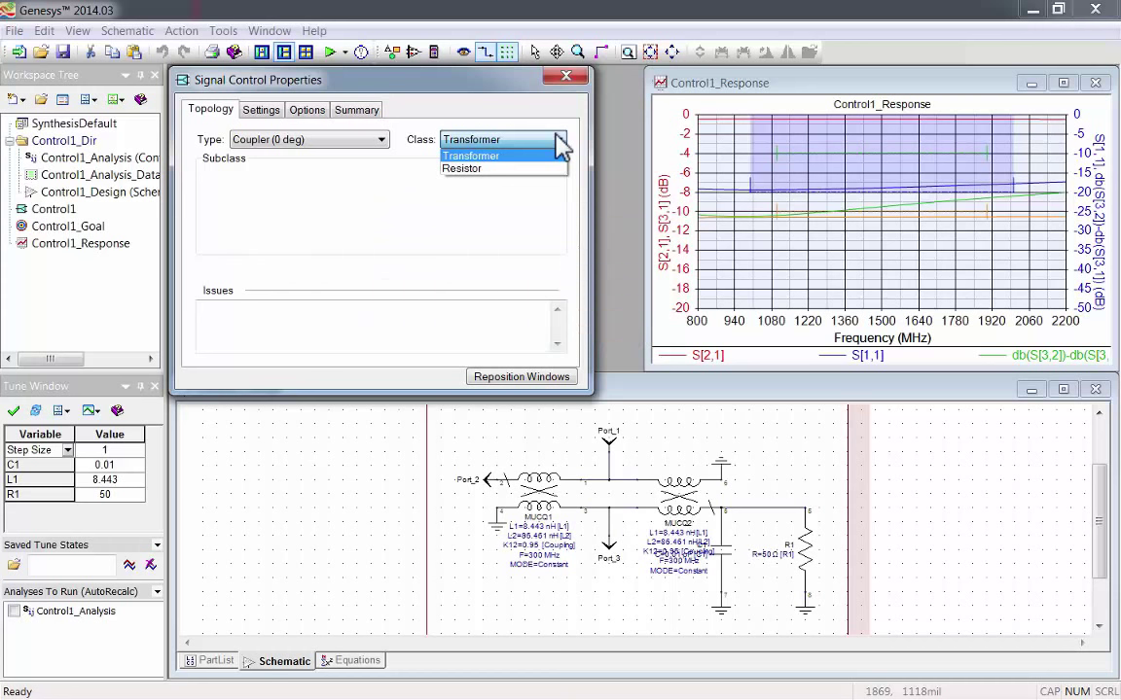
click(561, 142)
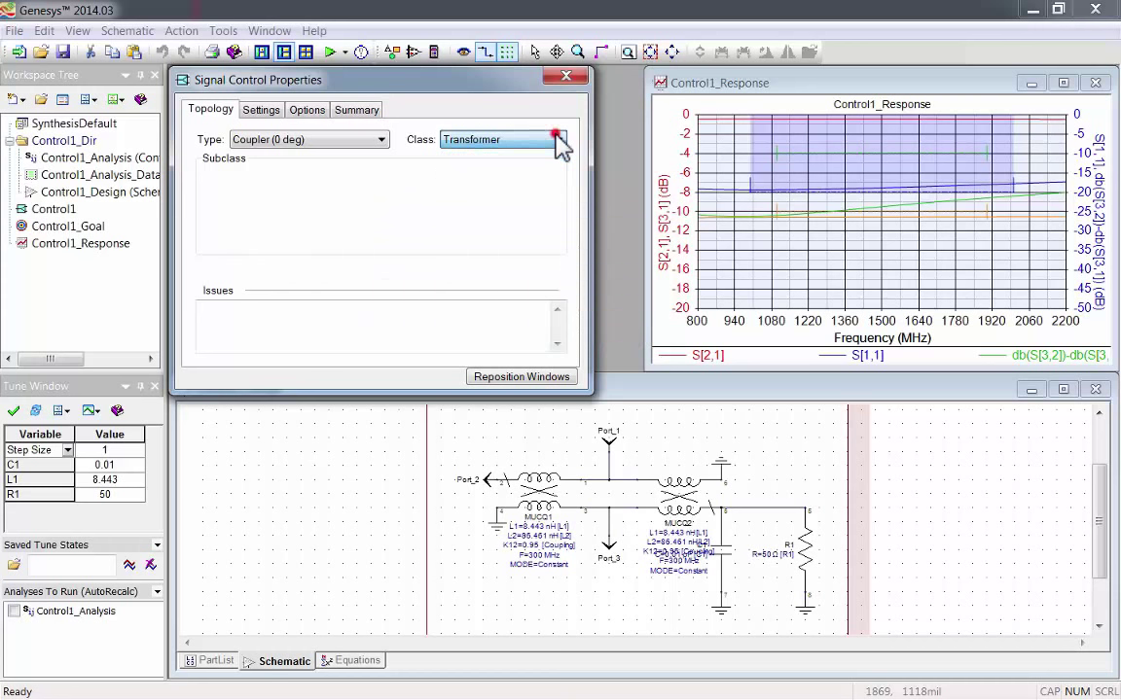
Change the design type to Coupler (90 deg) and its class to Lange Coupler
click(378, 143)
click(380, 213)
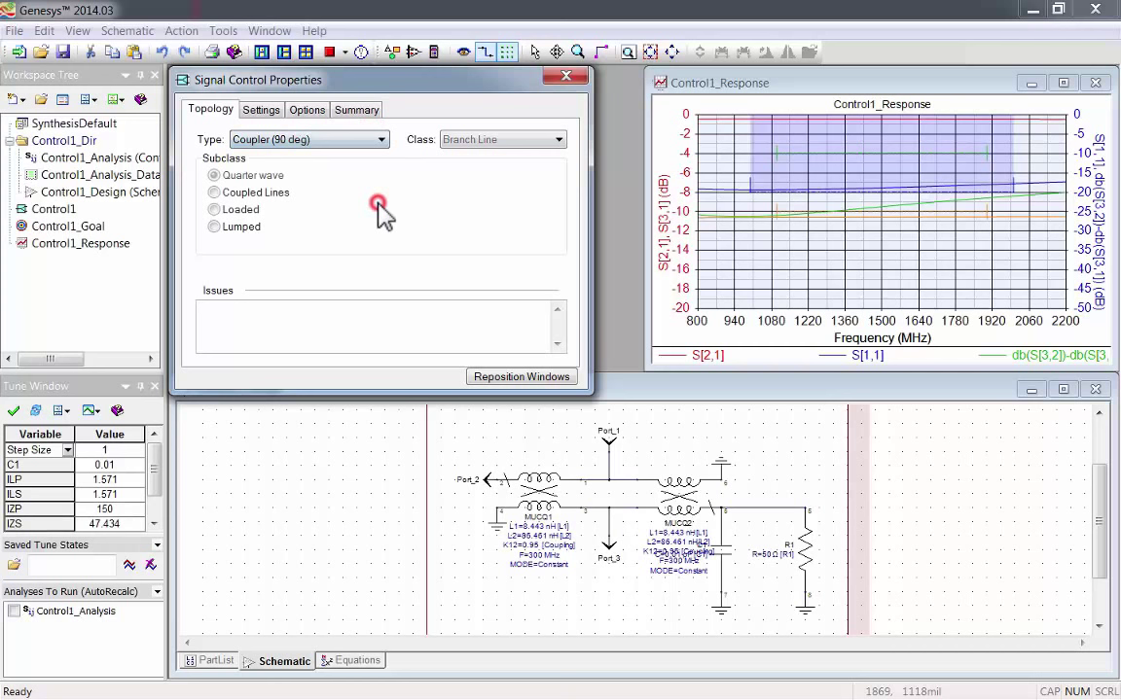
click(559, 145)
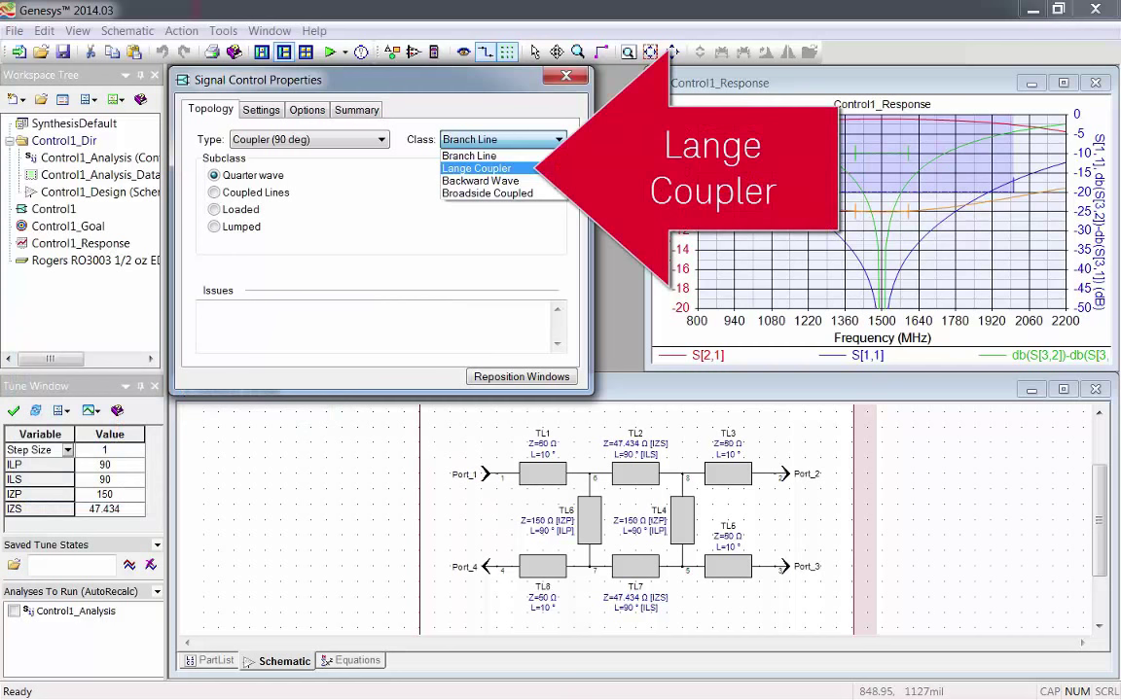
click(559, 167)
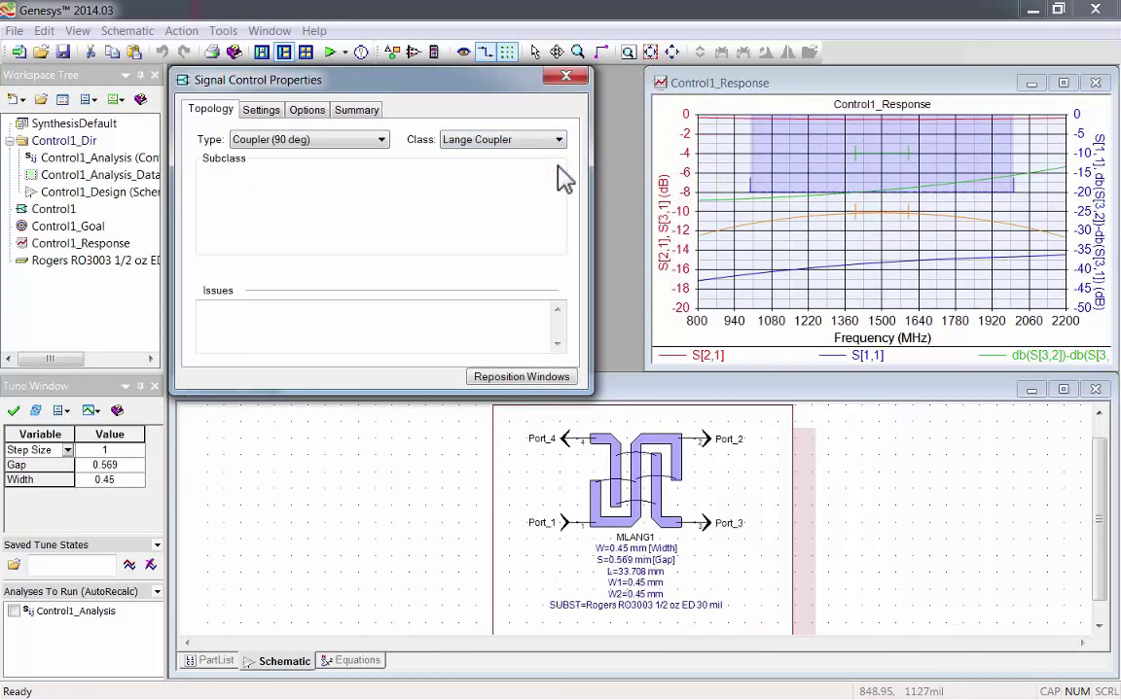
Check the Lange coupler's design settings and create a layout for it
click(264, 109)
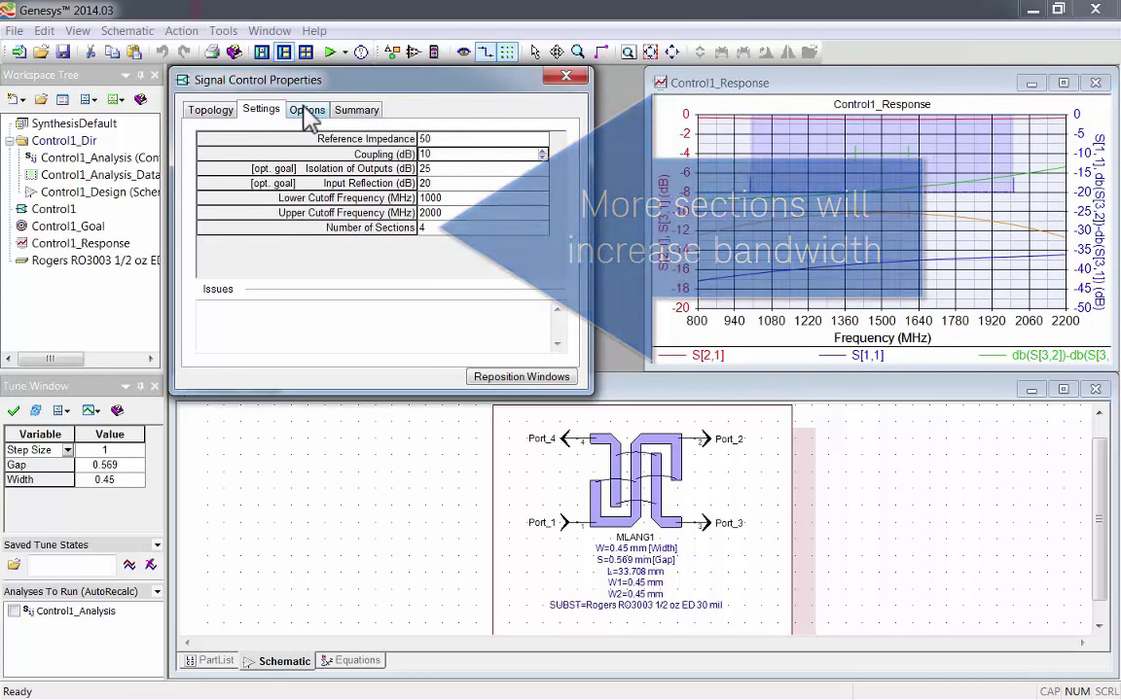
click(307, 110)
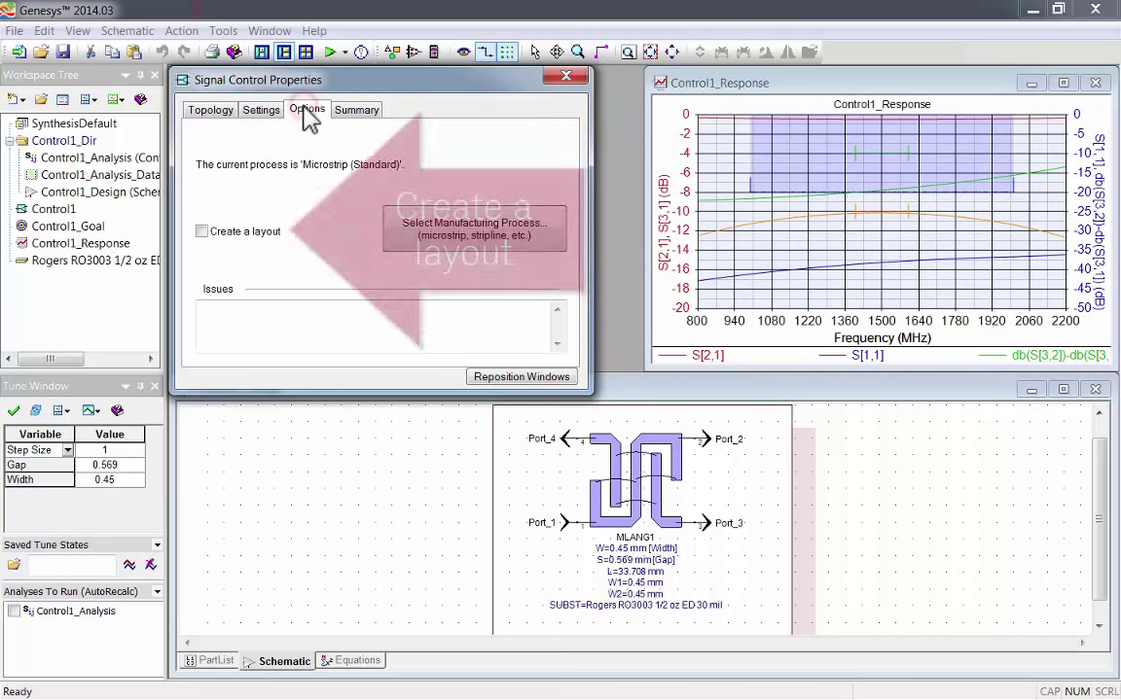
click(268, 230)
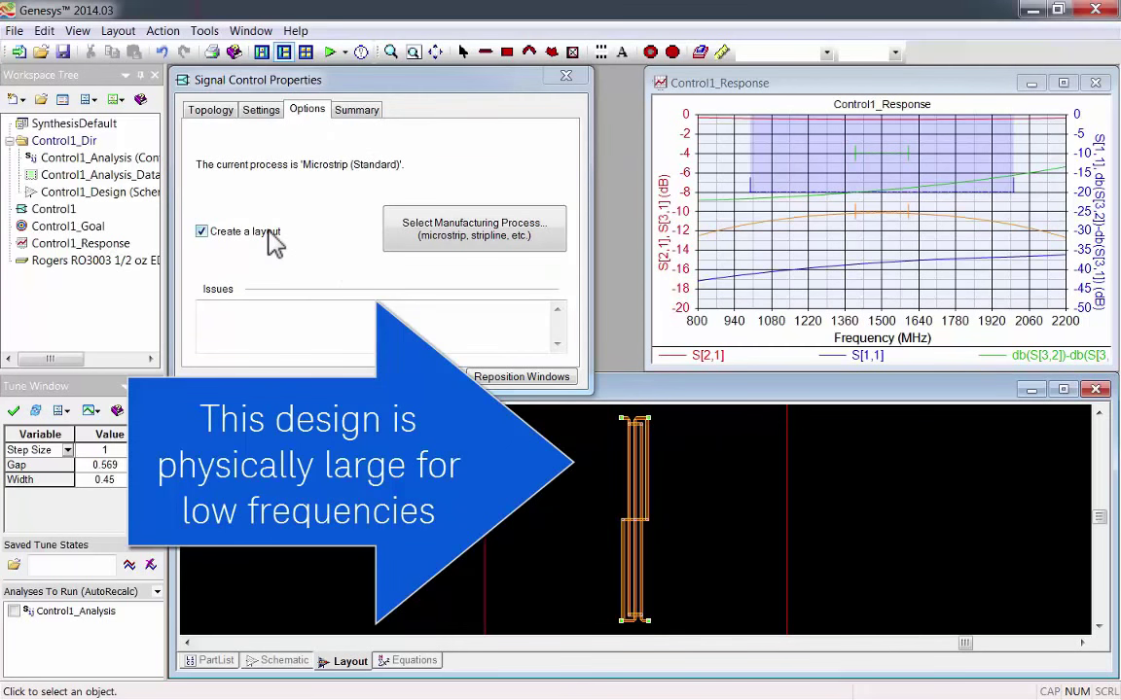
Set the Lange coupler's lower cutoff frequency to 7000 MHz and its upper cutoff frequency to 10000 MHz
click(261, 110)
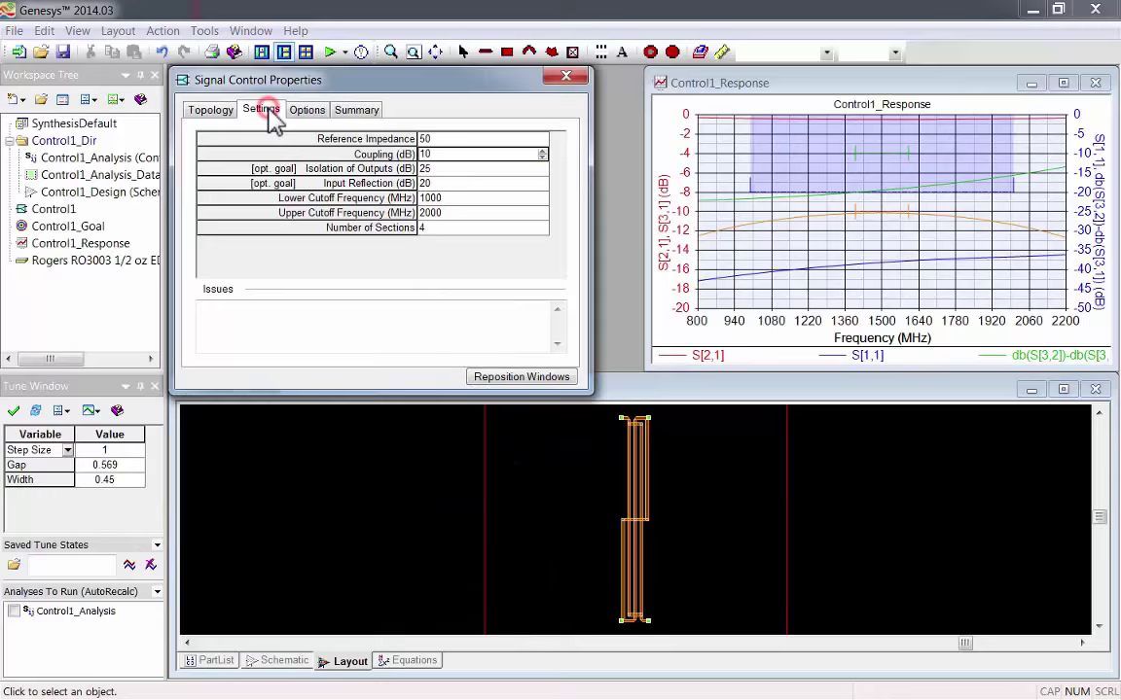
double_click(480, 199)
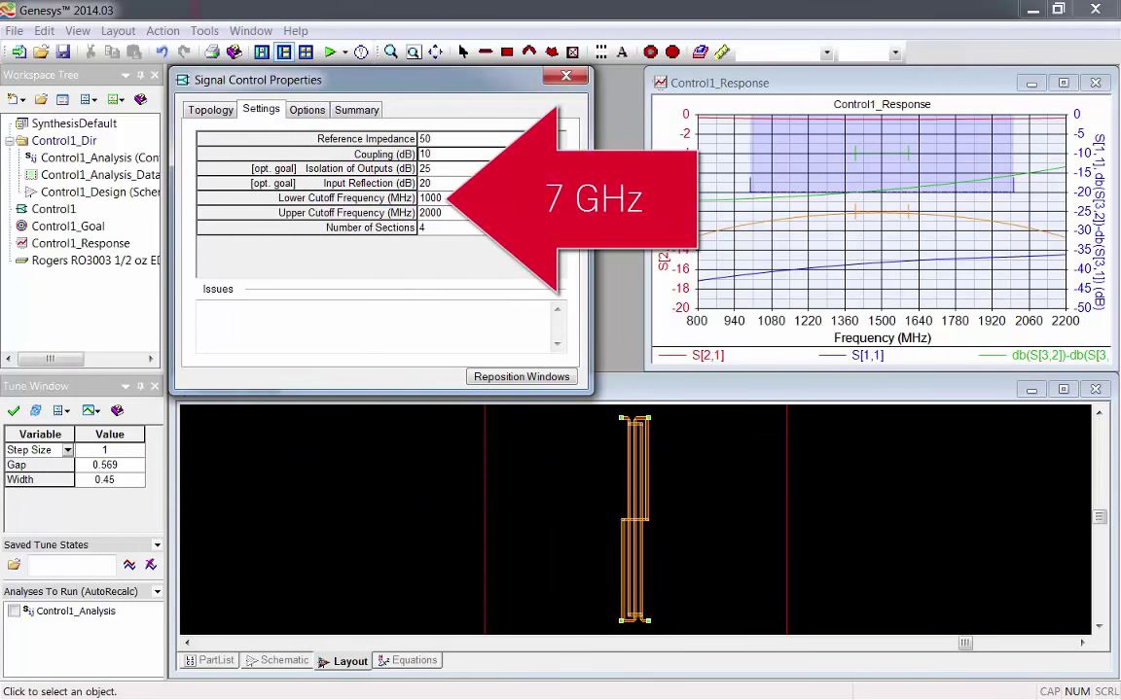
text(7000)
double_click(480, 213)
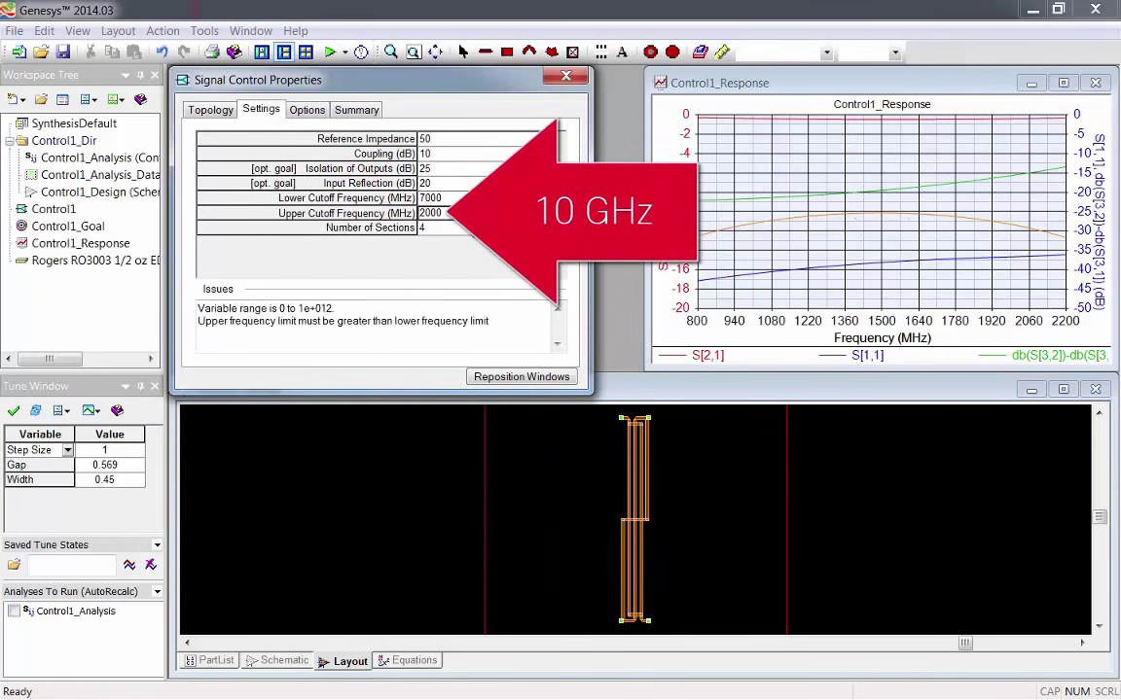
text(10000)
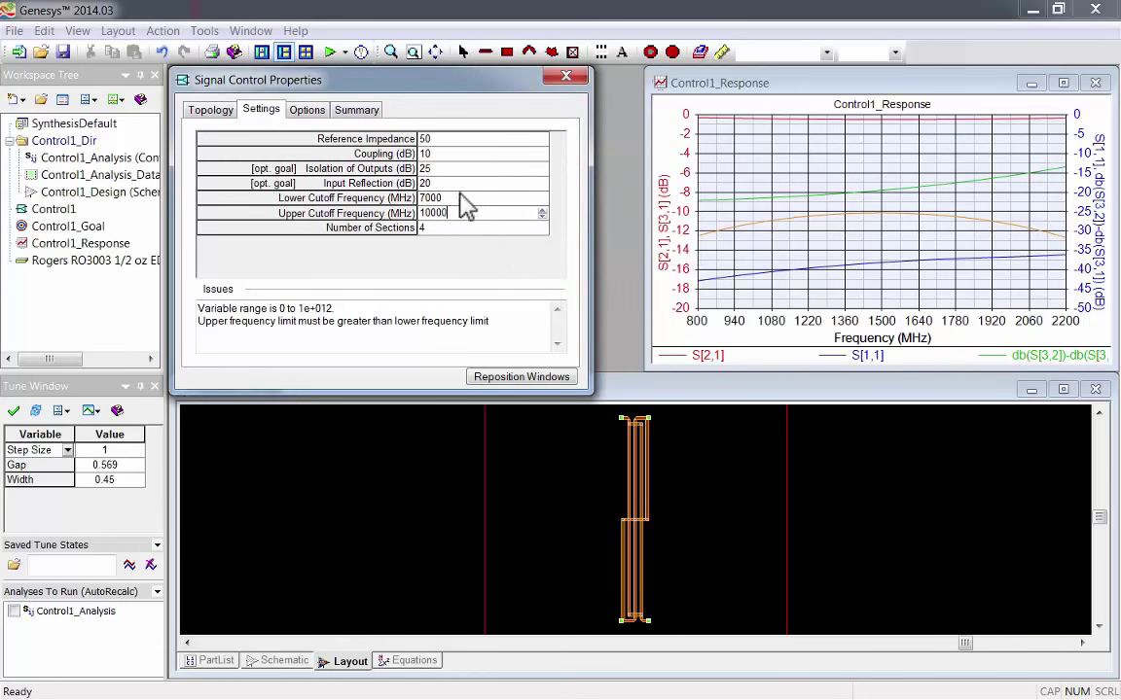
click(457, 198)
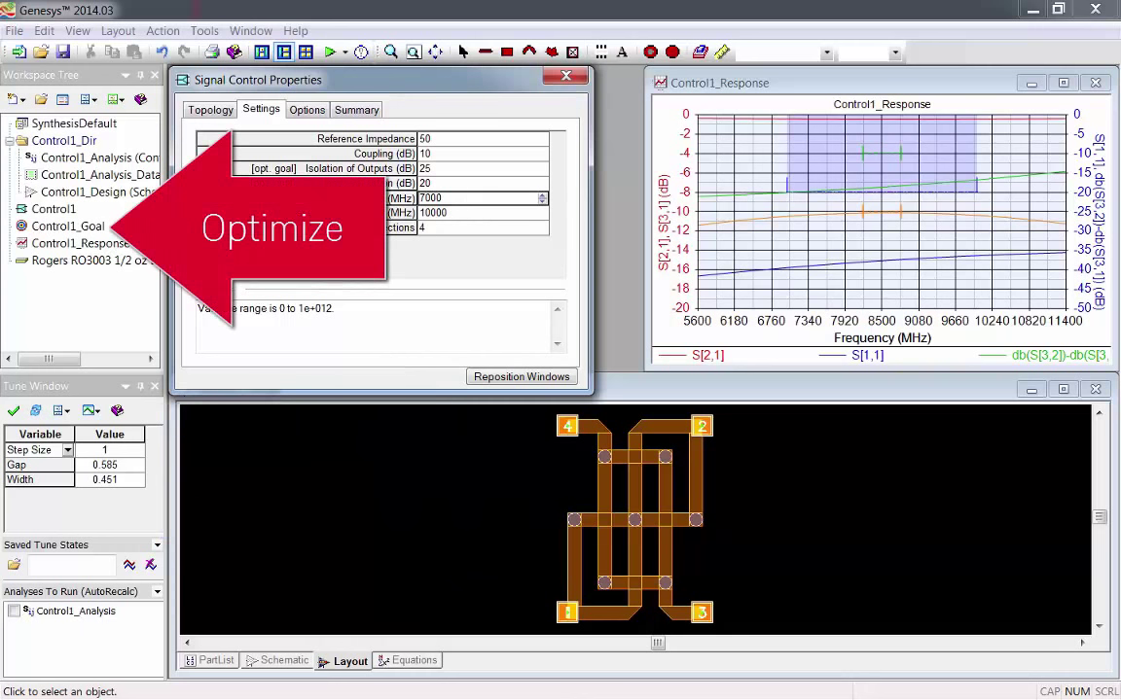
Run the Control1_Goal optimization on the Lange coupler, stop it, and clear the checkpoint traces from the response graph
right_click(131, 227)
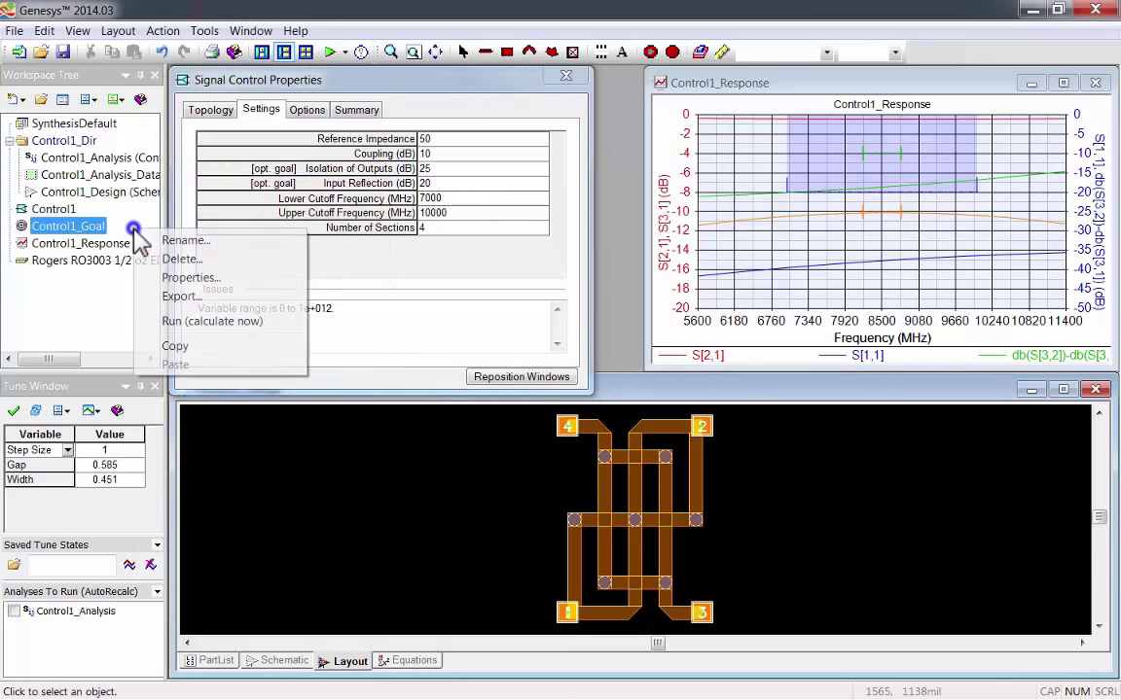
click(175, 321)
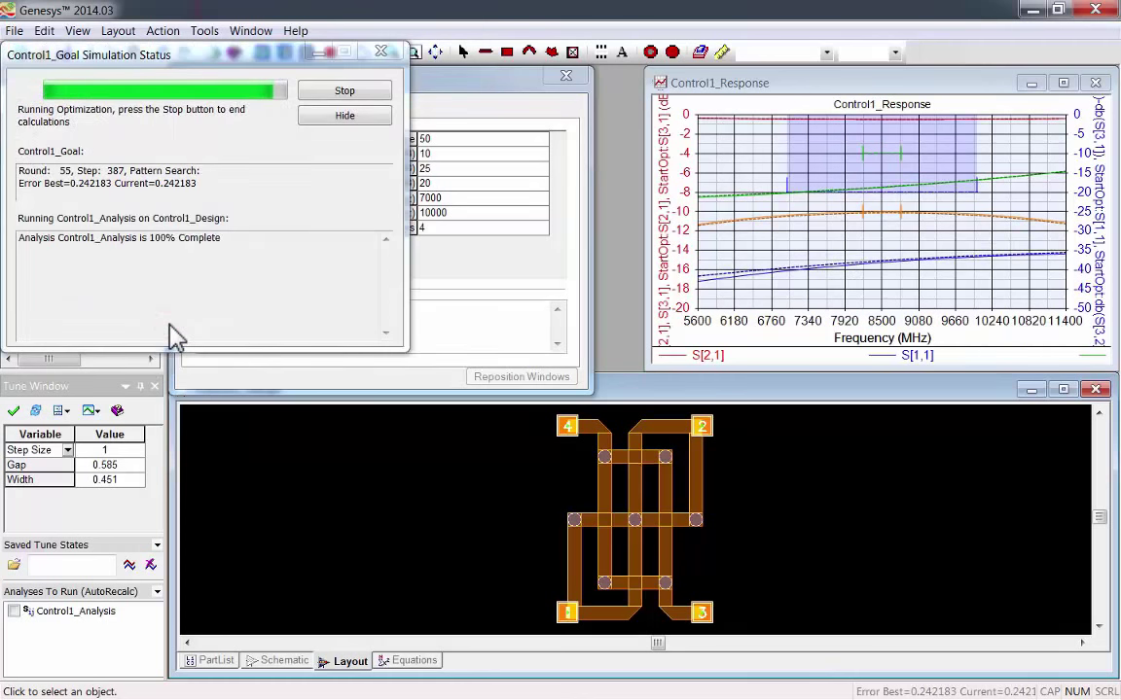
click(309, 95)
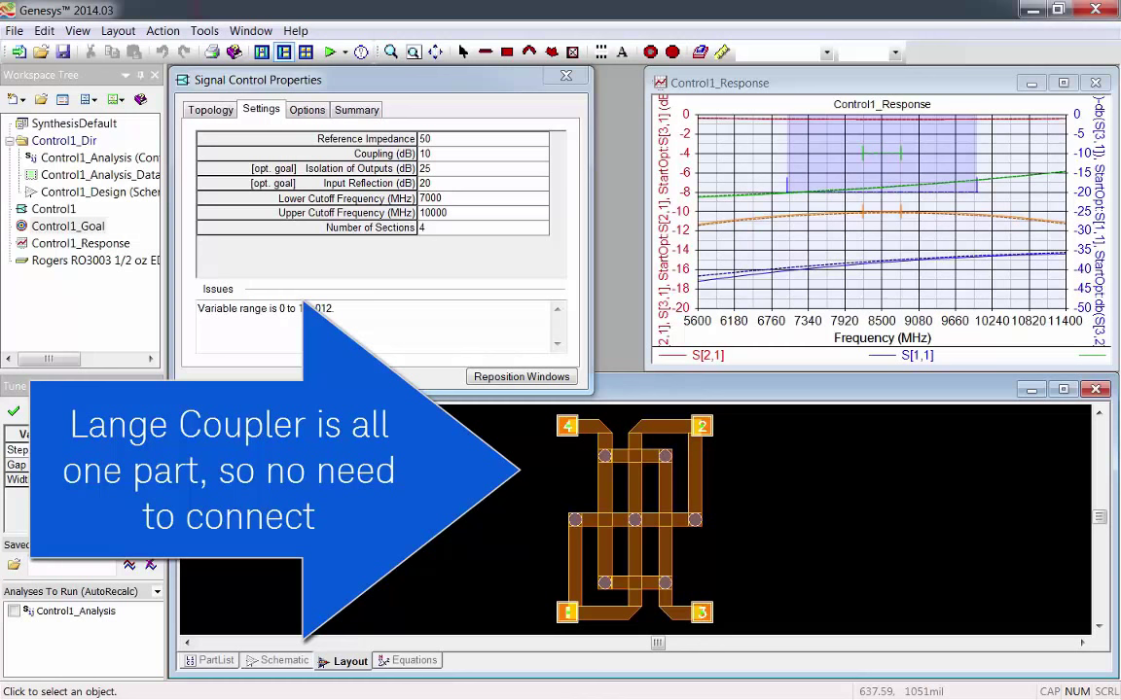
click(152, 564)
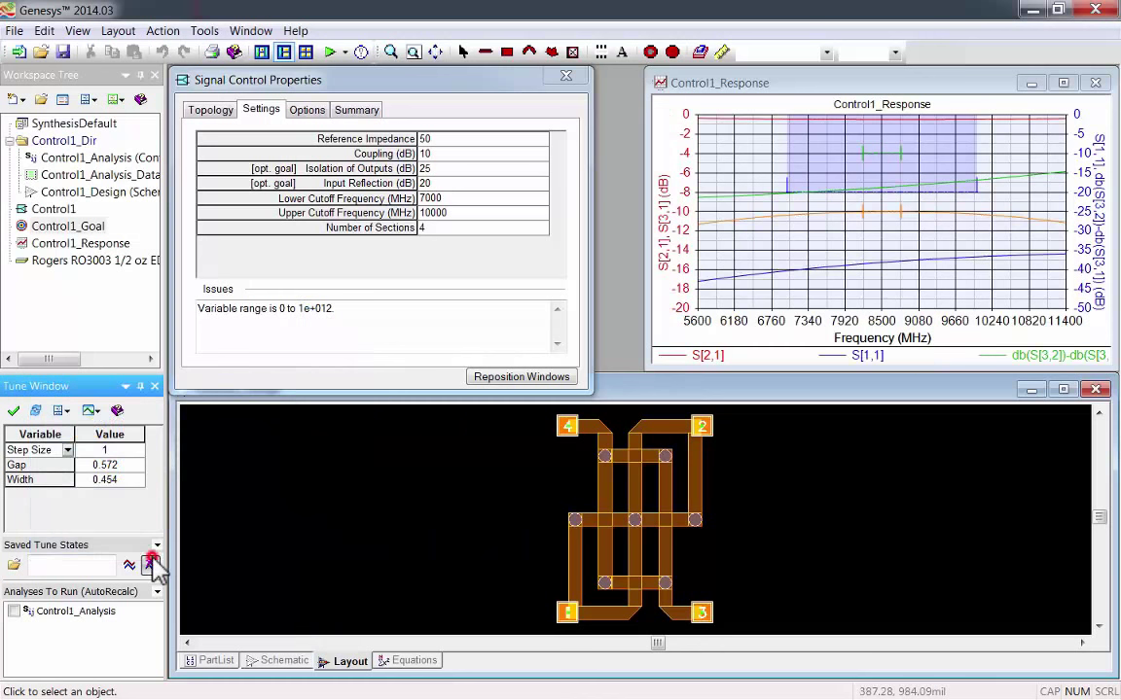